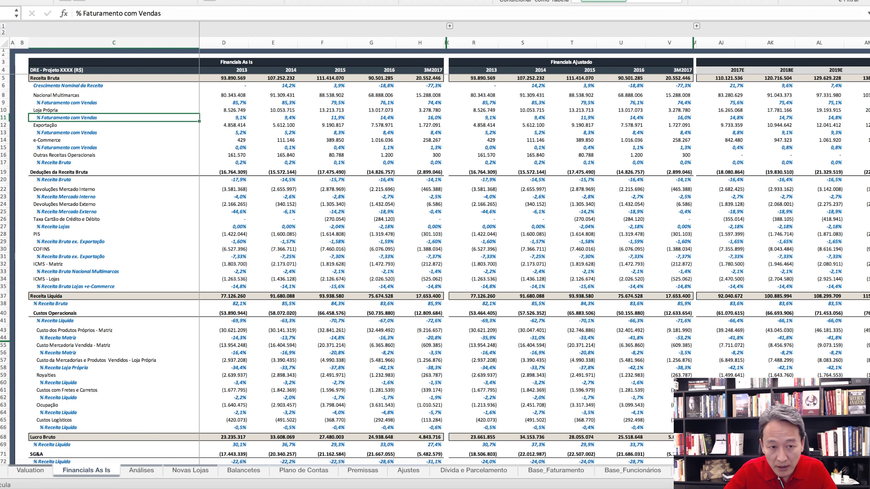
Step: Review the DRE's Receita Bruta channels and Deduções da Receita Bruta for 2013 to 2016 on the Financials As Is sheet
scroll(197, 108, "up", 5)
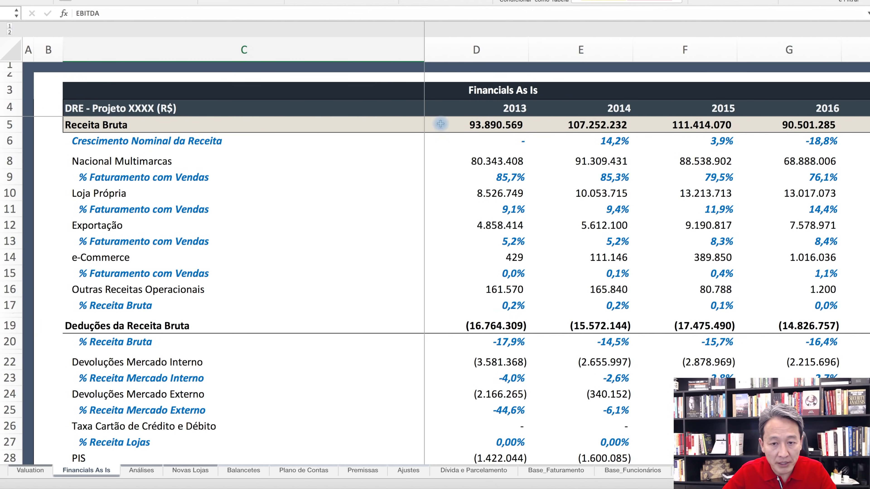
scroll(317, 186, "down", 3)
scroll(313, 178, "up", 2)
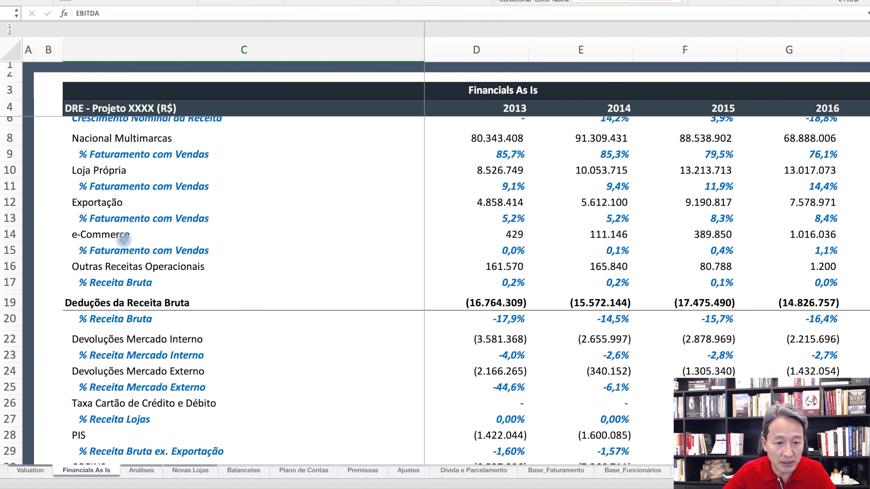
scroll(257, 277, "down", 1)
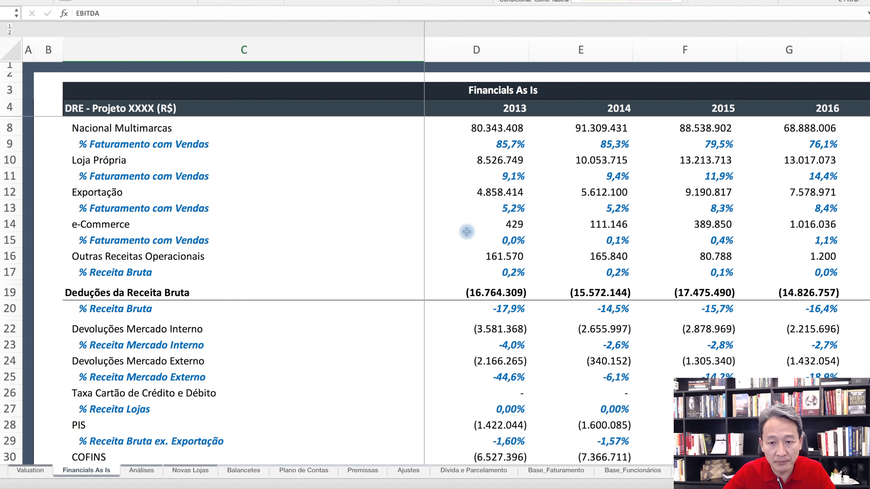
scroll(467, 230, "down", 5)
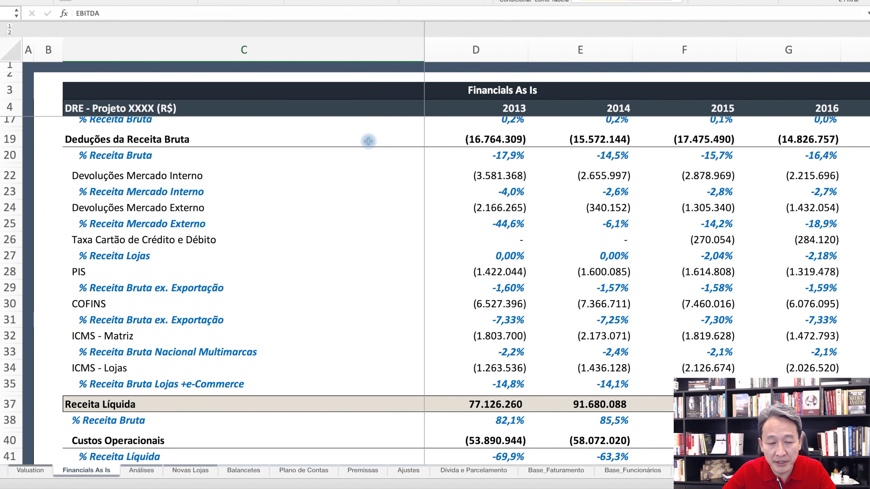
scroll(368, 141, "down", 1)
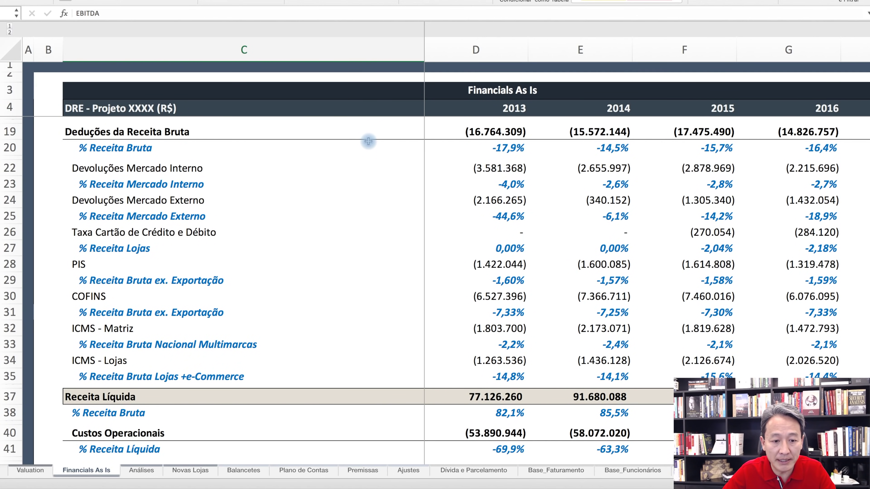
scroll(368, 141, "down", 1)
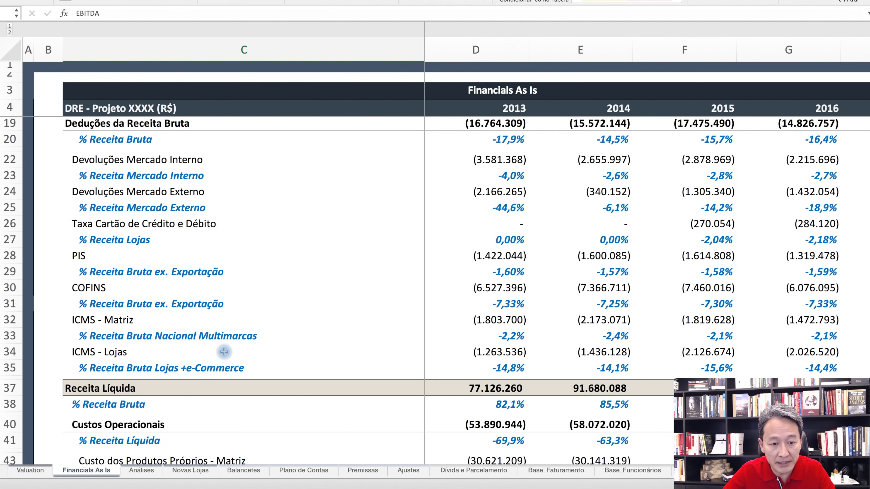
Step: Examine the DRE from Receita Líquida through the Custos Operacionais lines to Lucro Bruto
scroll(224, 352, "down", 10)
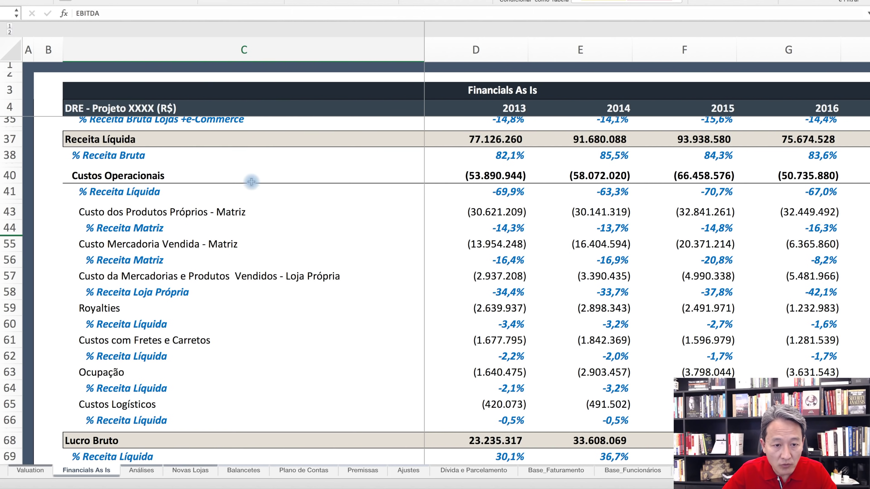
scroll(333, 197, "down", 1)
scroll(333, 197, "down", 2)
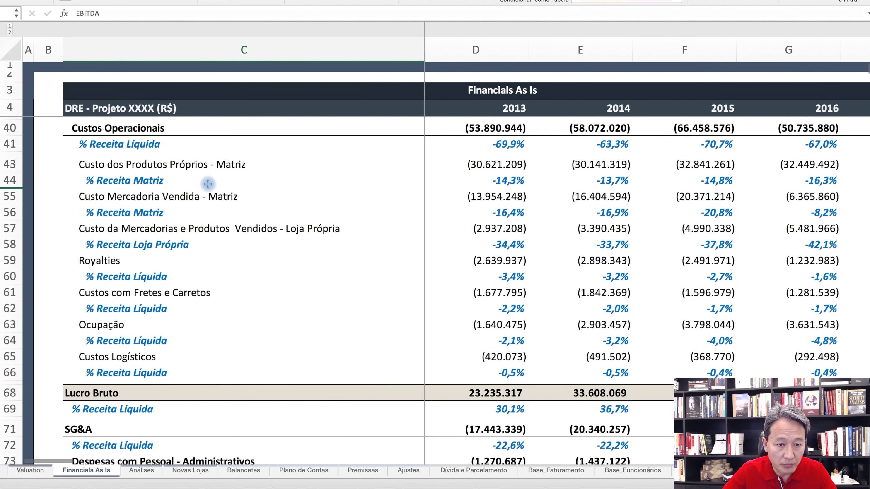
scroll(314, 216, "down", 4)
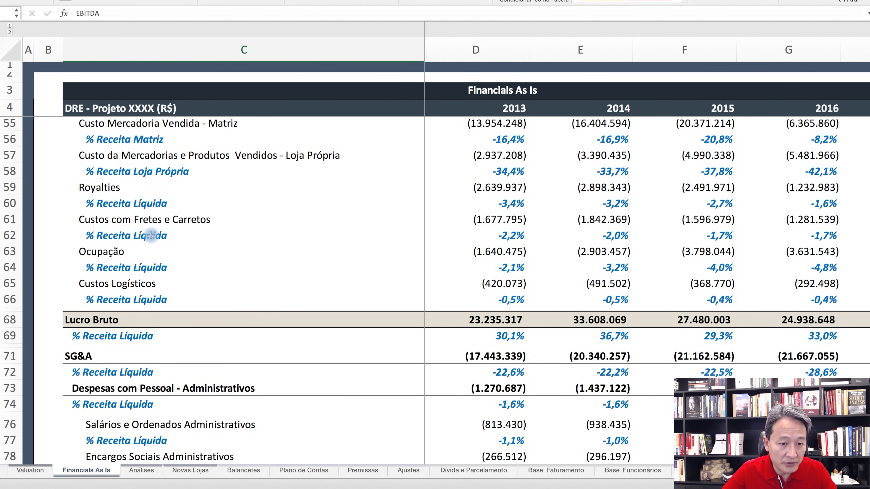
scroll(286, 281, "down", 1)
scroll(286, 281, "down", 4)
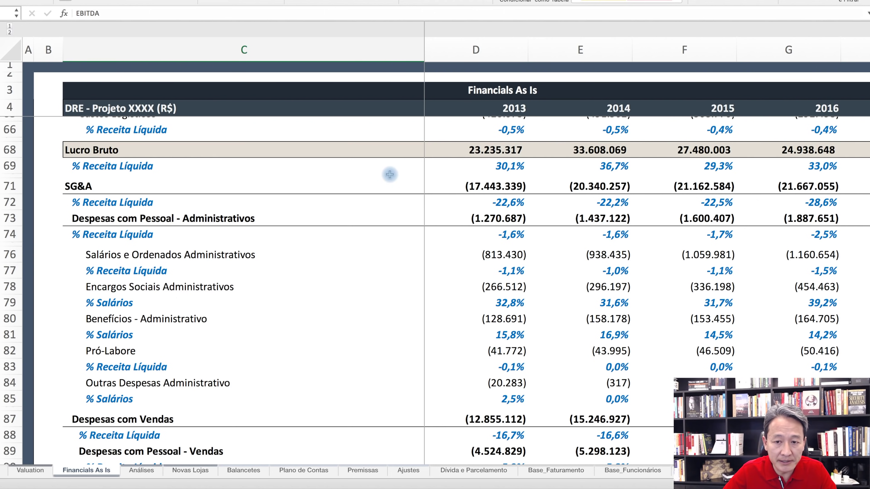
Step: Review the SG&A block, covering administrative personnel expenses and the Despesas com Vendas lines
left_click(87, 190)
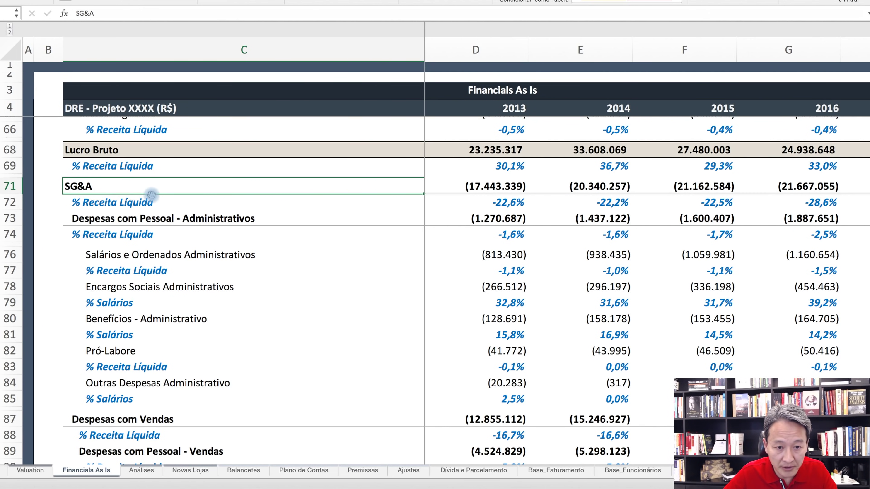
scroll(147, 194, "down", 2)
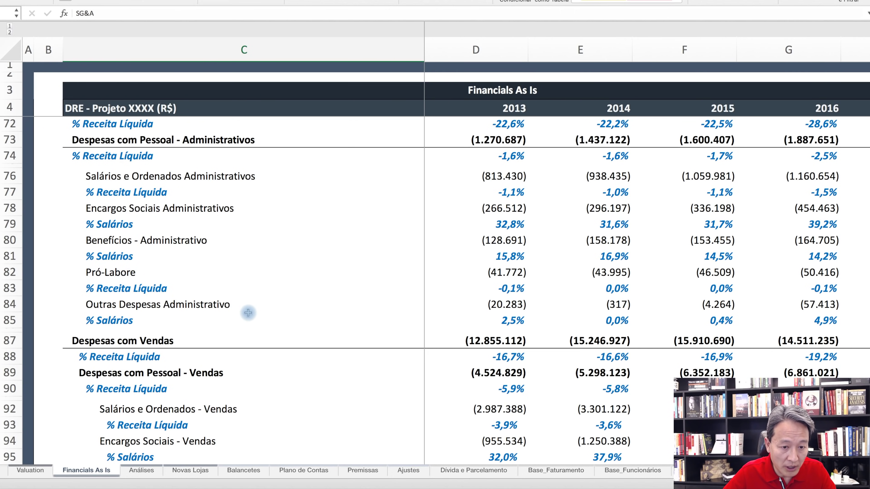
scroll(218, 324, "down", 1)
scroll(218, 324, "down", 4)
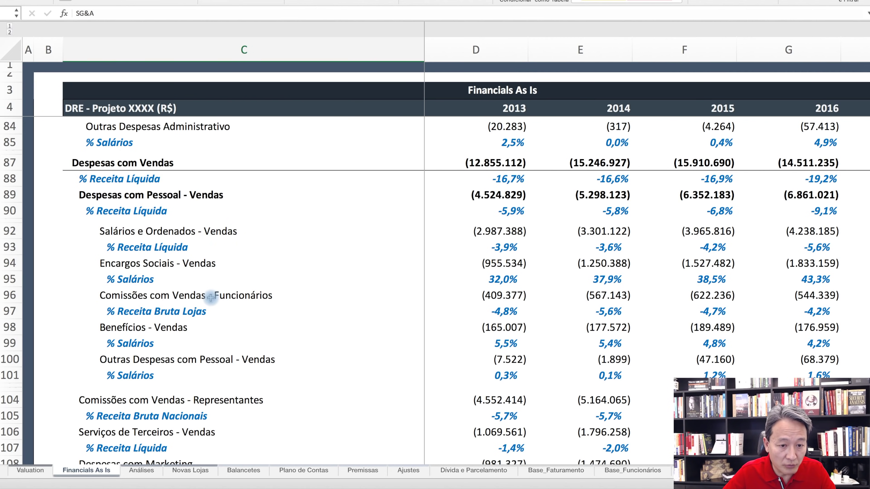
scroll(252, 334, "down", 2)
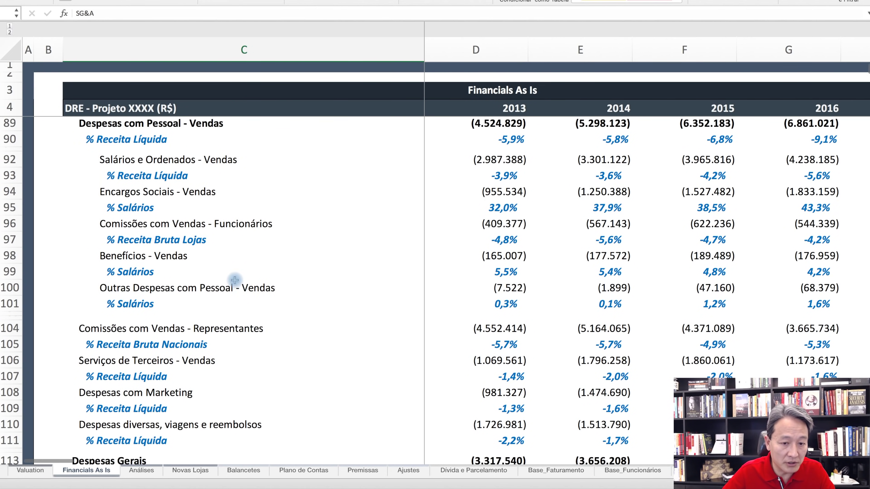
scroll(289, 301, "down", 4)
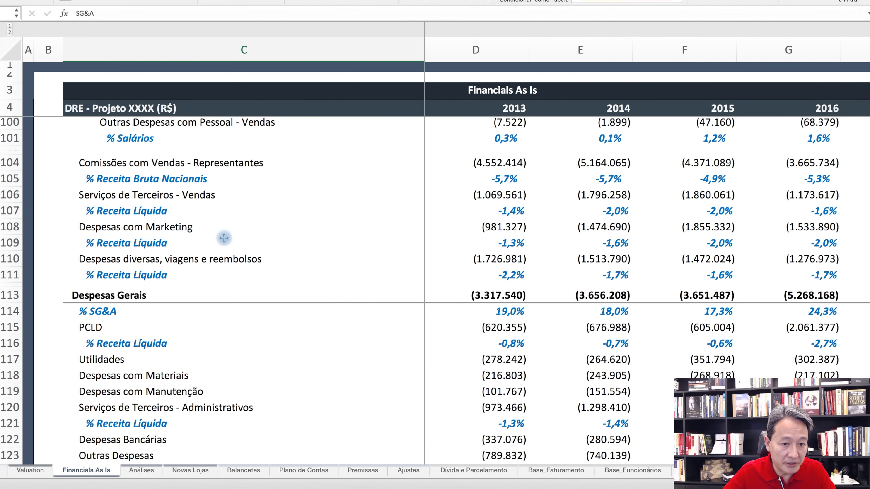
Step: Examine the Despesas Gerais lines above EBITDA and inspect the formula behind the 2013 % SG&A ratio
scroll(303, 267, "down", 2)
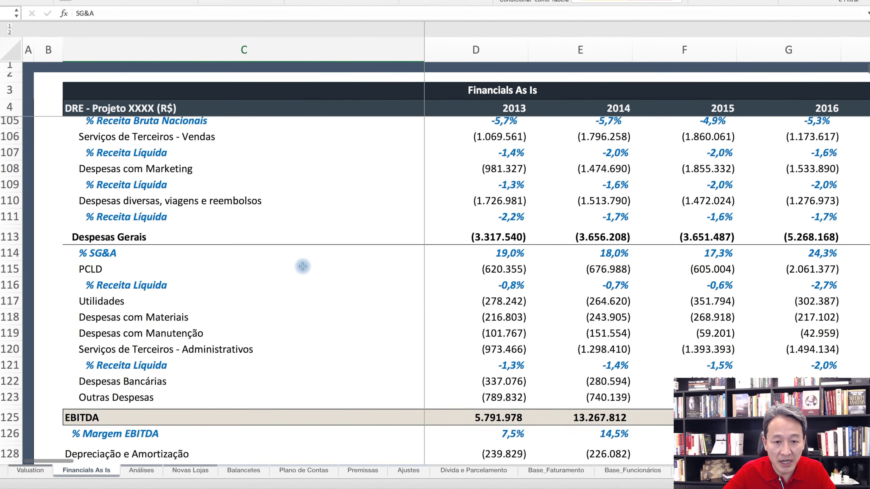
scroll(303, 266, "down", 2)
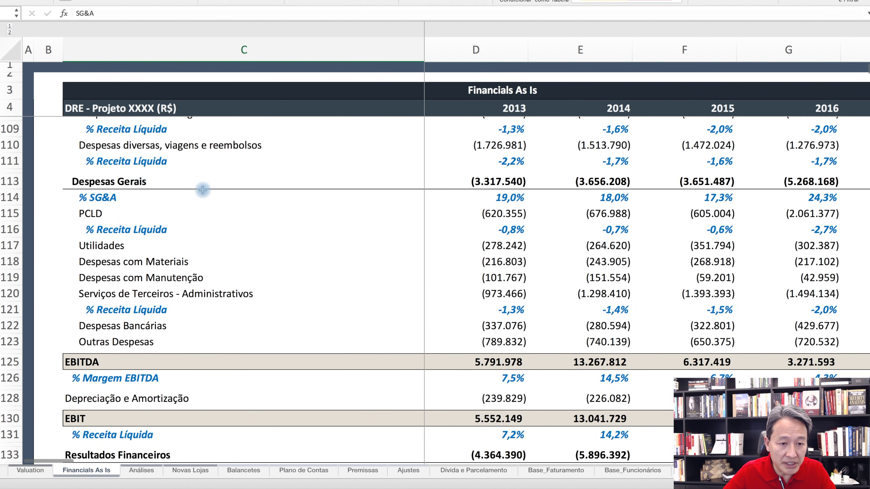
scroll(239, 228, "down", 1)
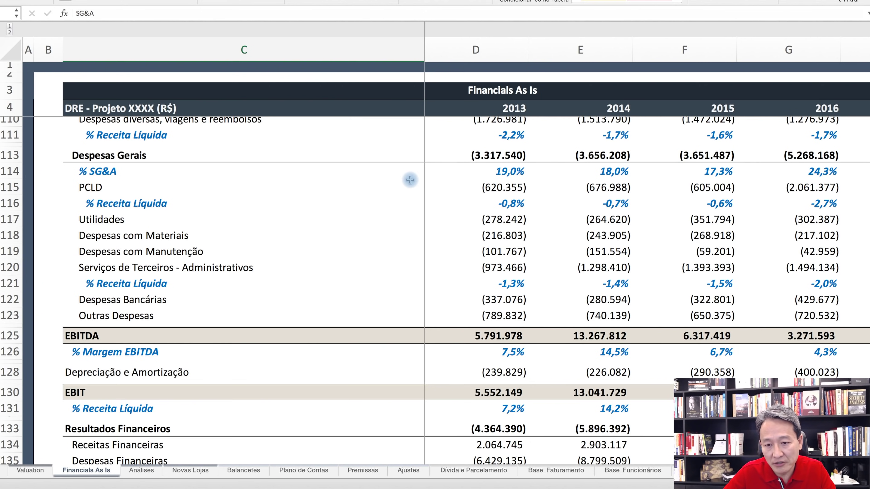
left_click(511, 174)
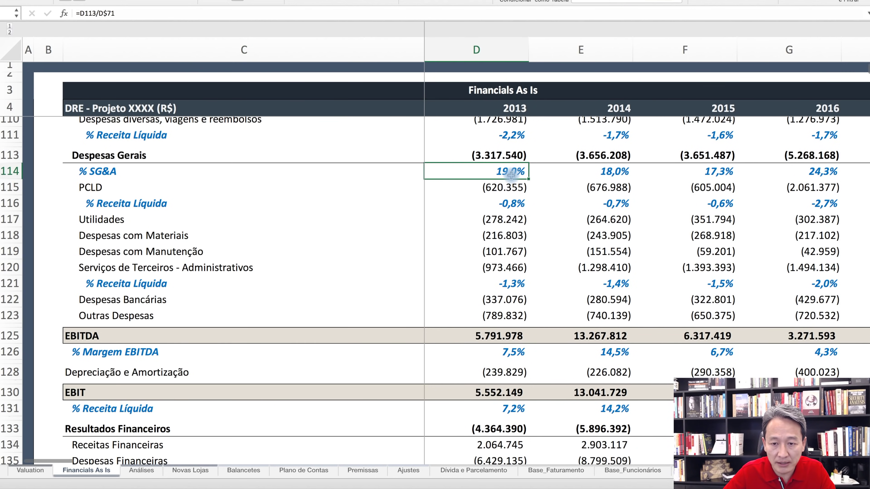
scroll(228, 198, "down", 1)
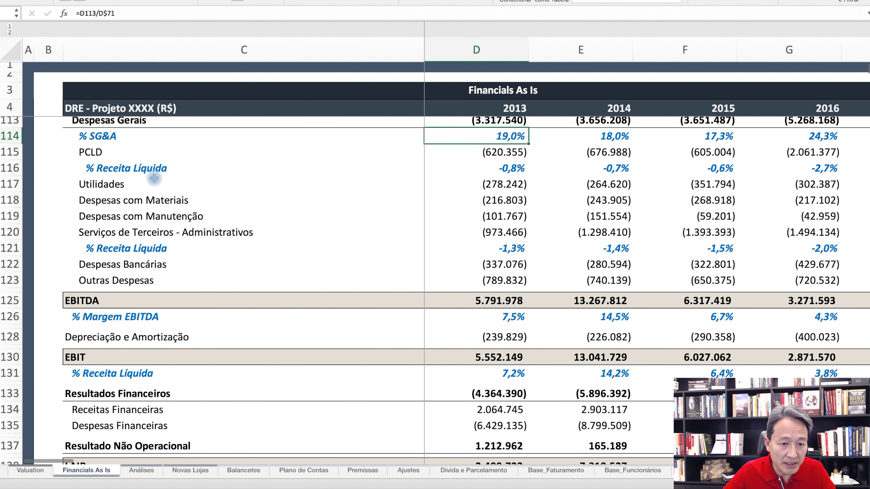
scroll(154, 178, "down", 1)
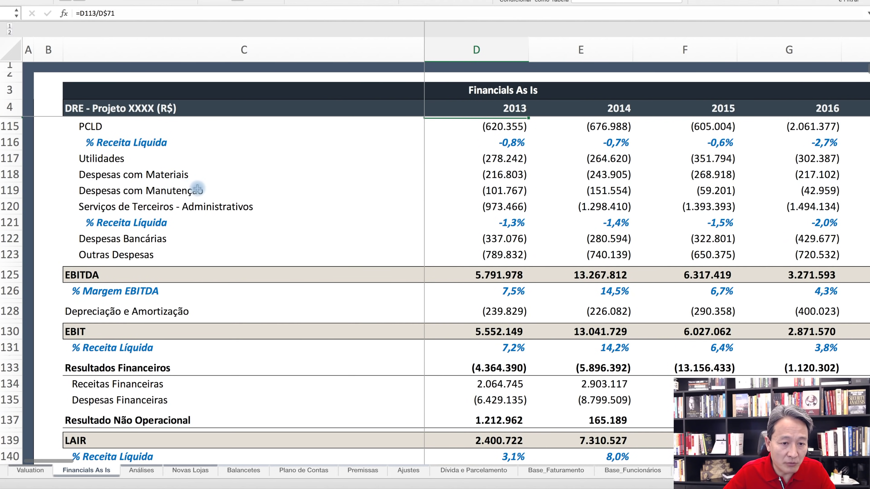
scroll(266, 210, "down", 1)
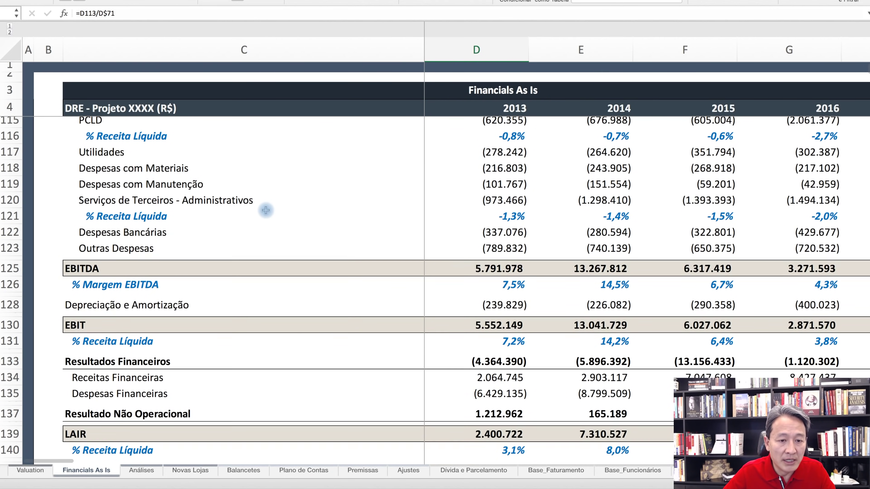
scroll(266, 210, "down", 3)
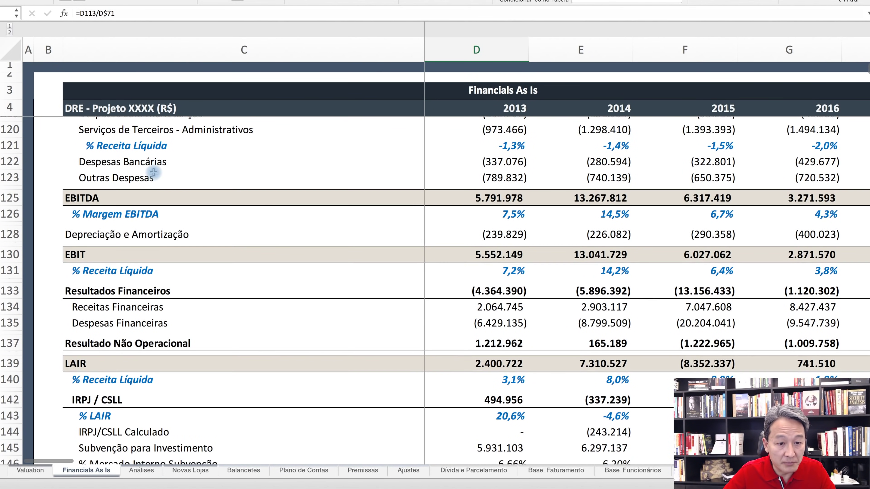
Step: Review EBITDA, Depreciação e Amortização, EBIT, Resultados Financeiros and Resultado Não Operacional in the DRE
scroll(291, 182, "down", 3)
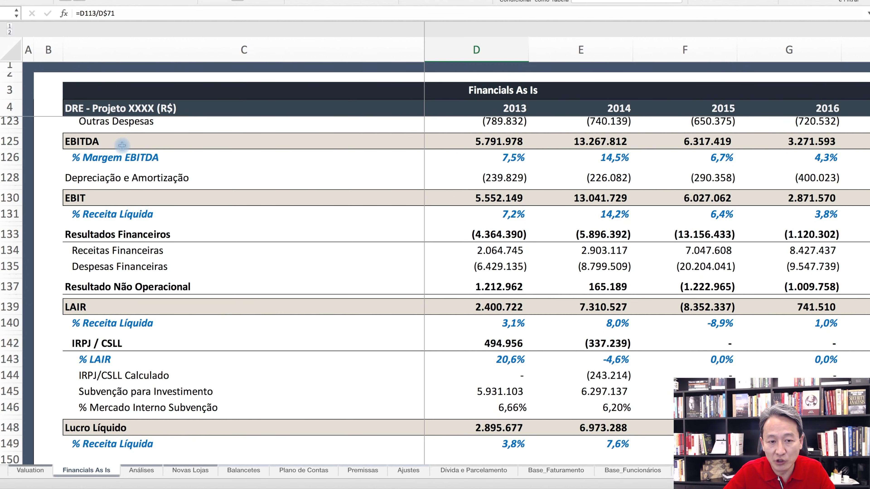
scroll(122, 145, "down", 1)
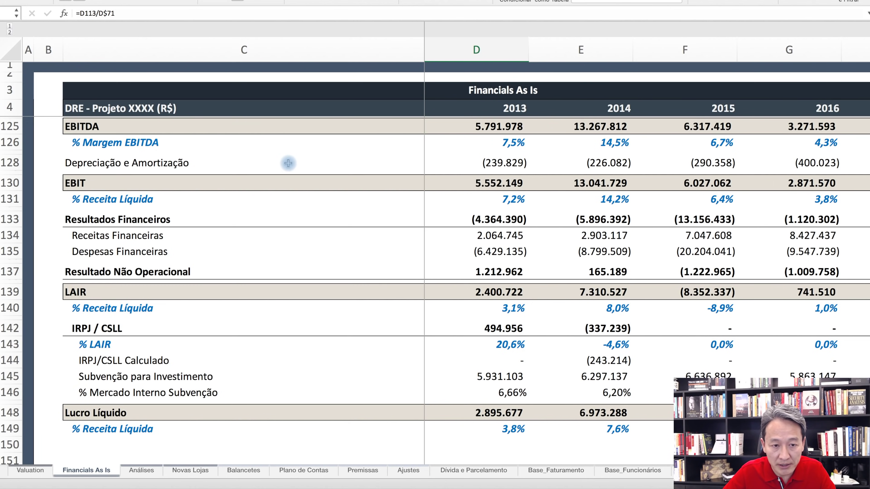
scroll(209, 163, "down", 3)
scroll(210, 163, "up", 3)
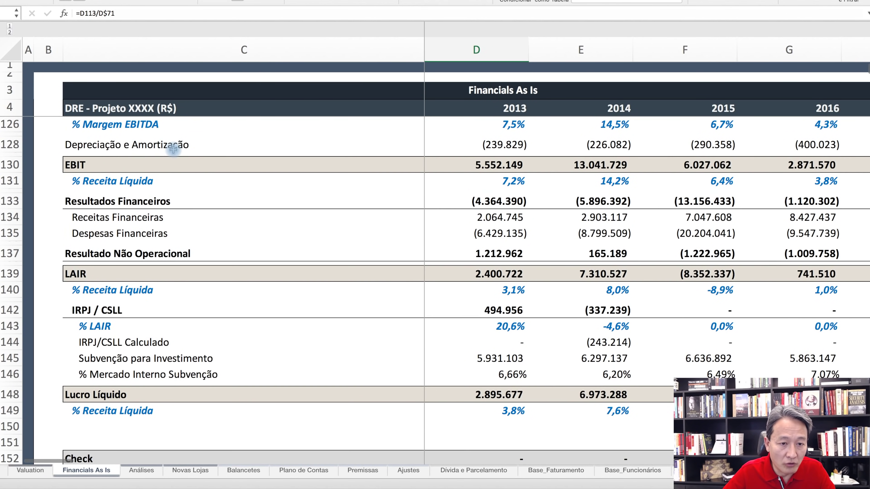
scroll(173, 150, "up", 1)
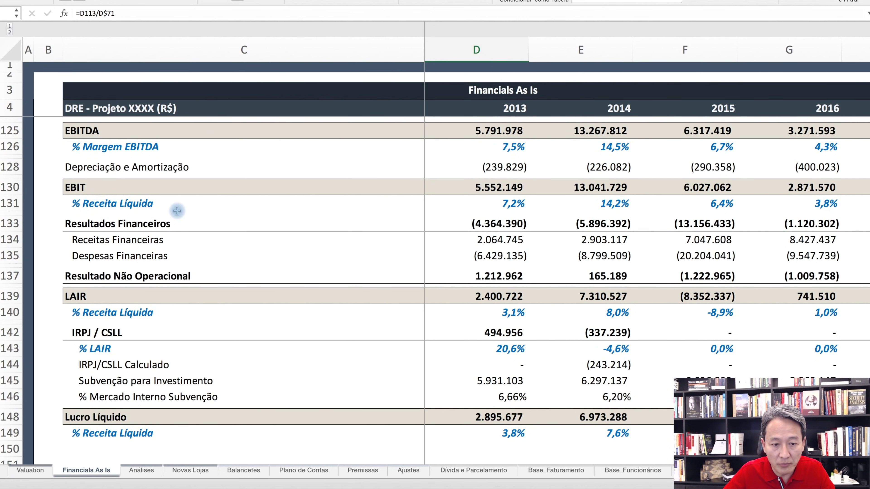
scroll(177, 210, "down", 3)
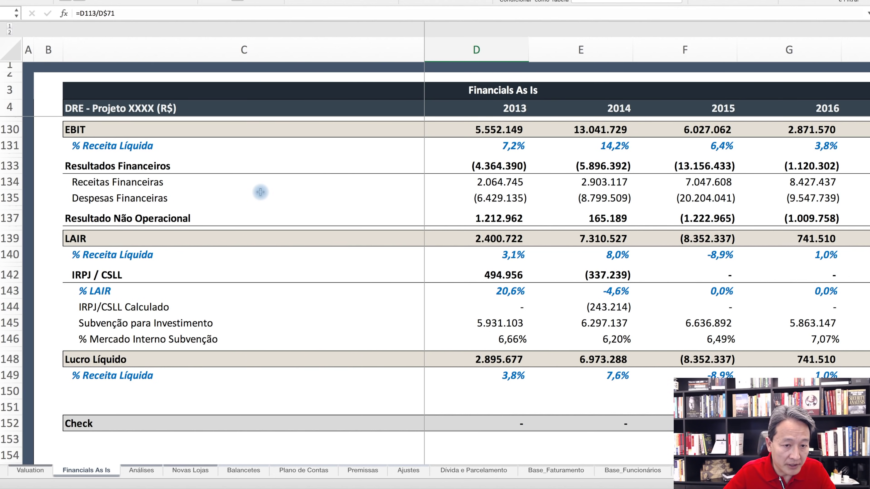
scroll(261, 192, "down", 2)
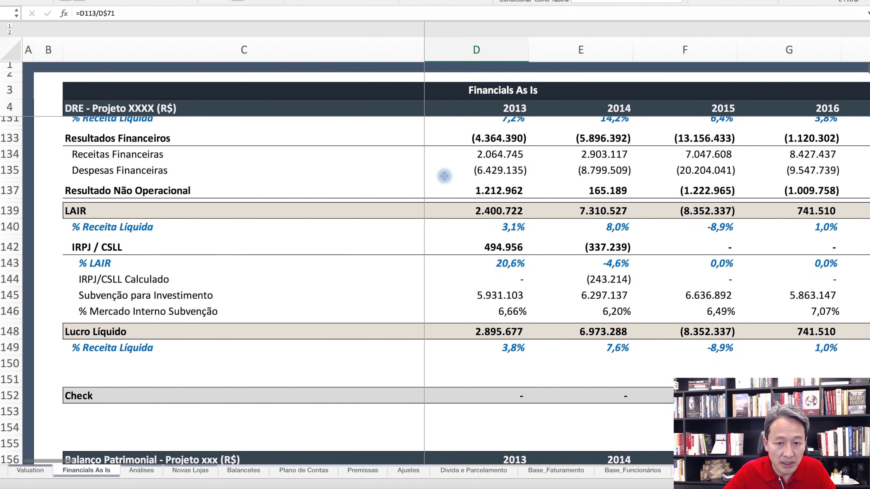
scroll(211, 204, "down", 2)
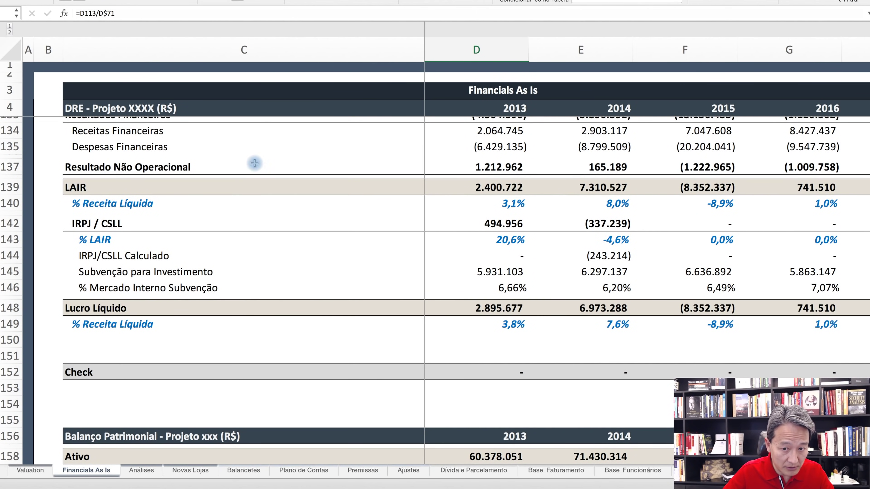
Step: Examine LAIR, IRPJ / CSLL and Lucro Líquido, and inspect the formula behind the 2013 Lucro Líquido
scroll(489, 170, "up", 2)
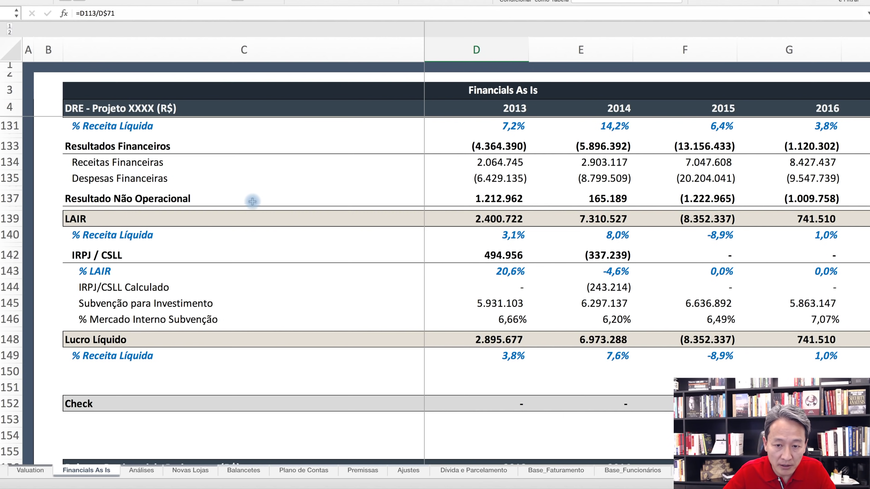
scroll(200, 206, "down", 4)
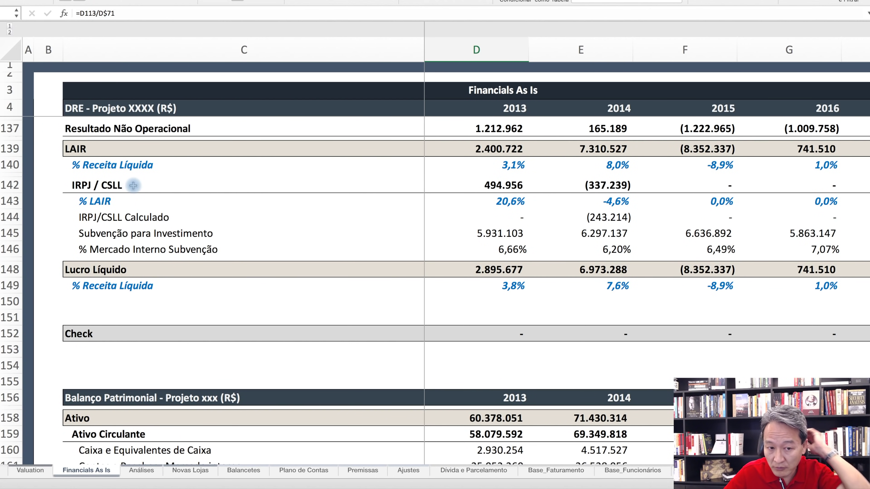
scroll(303, 296, "down", 5)
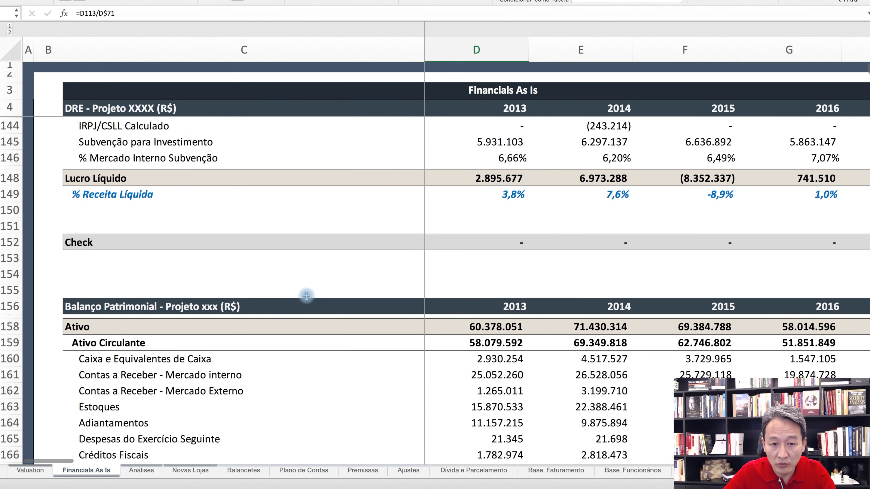
left_click(498, 176)
scroll(346, 212, "up", 5)
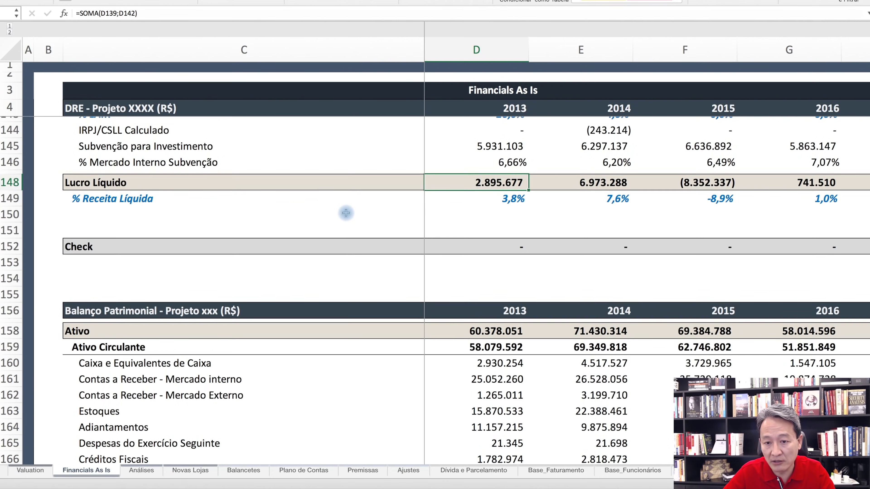
scroll(346, 213, "up", 5)
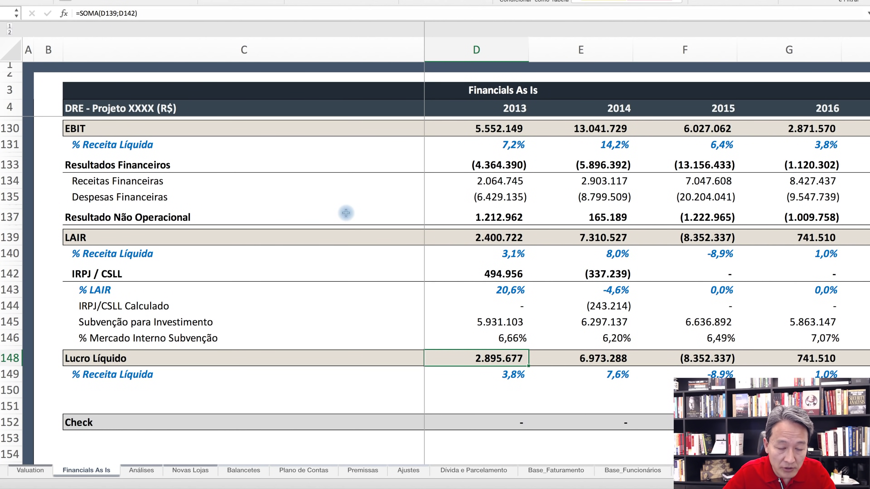
Step: Review the Despesas Financeiras and LAIR lines in the DRE
left_click(142, 199)
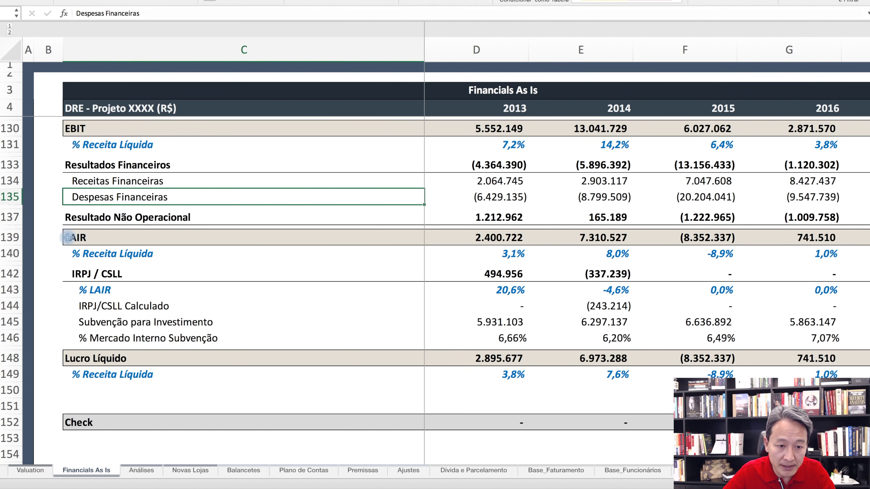
left_click(100, 238)
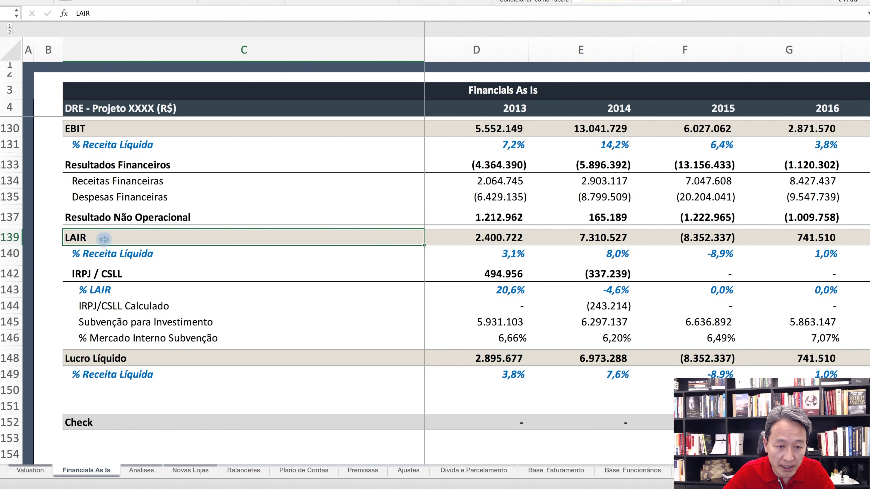
scroll(146, 201, "up", 1)
left_click(146, 200)
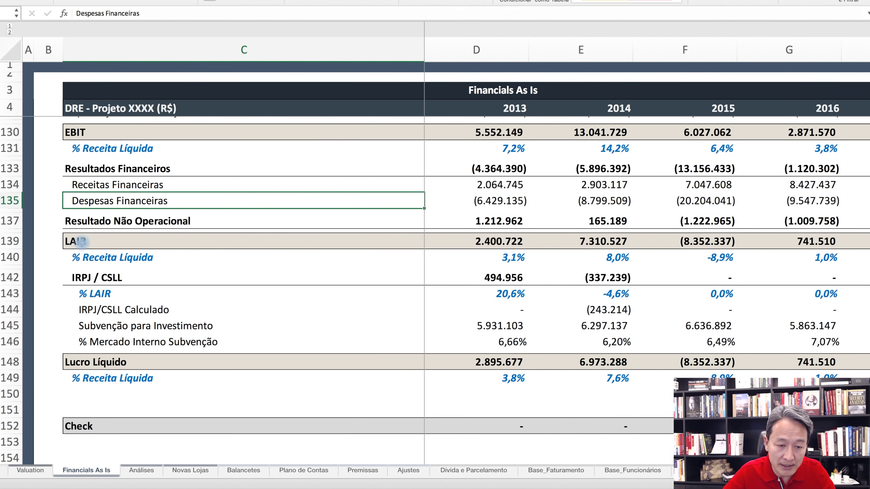
scroll(95, 243, "down", 1)
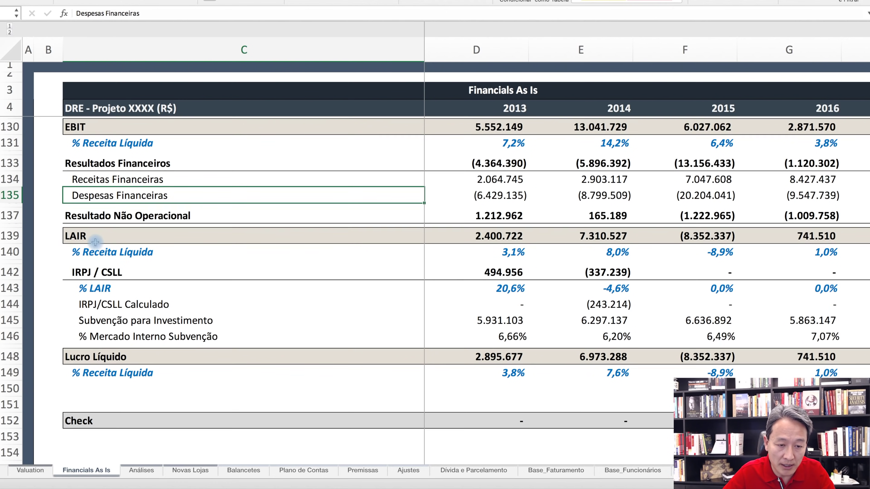
scroll(96, 243, "down", 1)
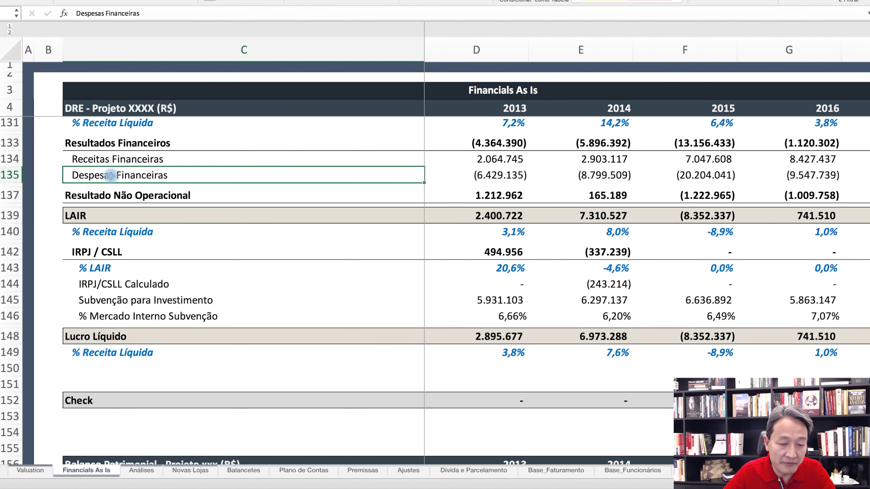
Step: Review the Balanço Patrimonial, covering Ativo, Passivo Circulante, Passivo Não Circulante and Patrimônio Líquido
scroll(204, 240, "down", 3)
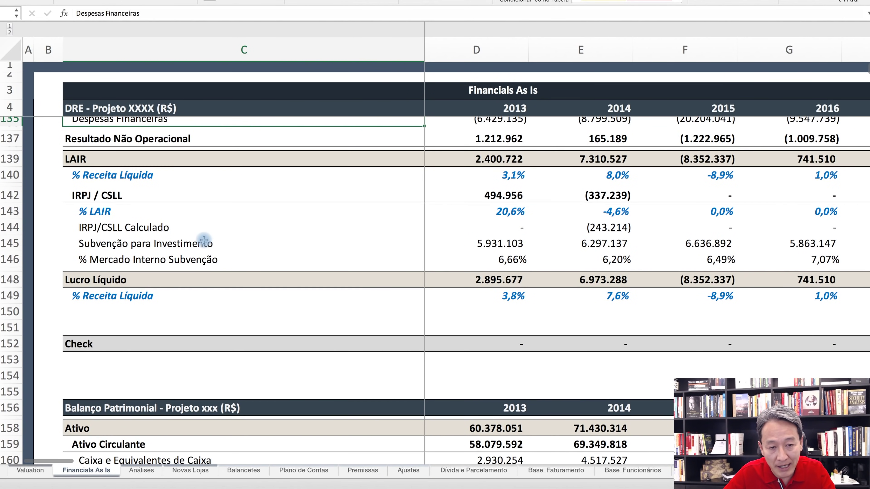
scroll(204, 240, "down", 10)
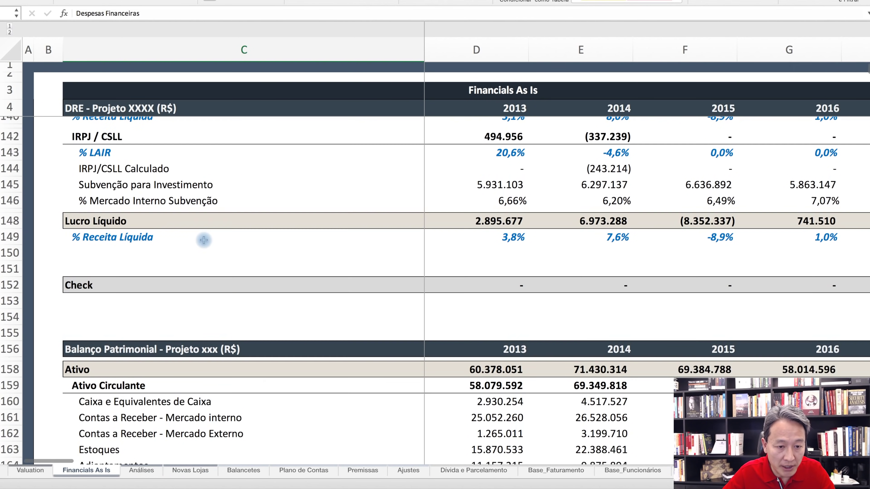
scroll(204, 240, "down", 4)
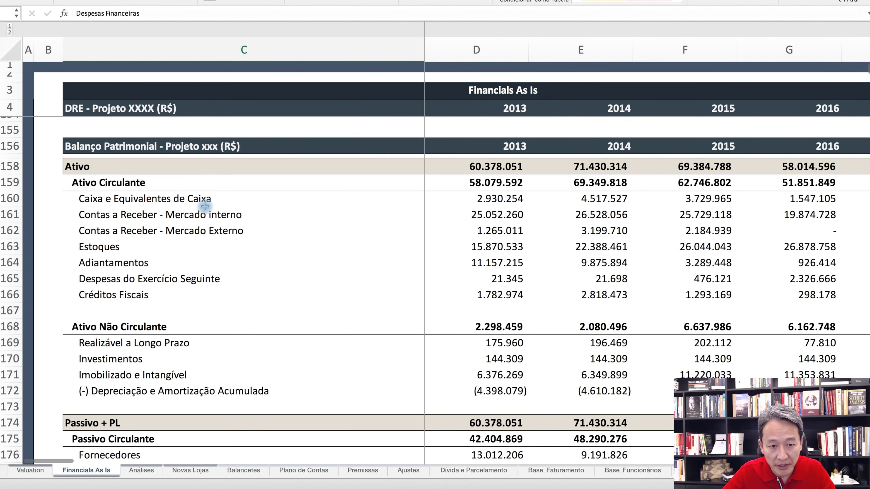
scroll(311, 338, "down", 2)
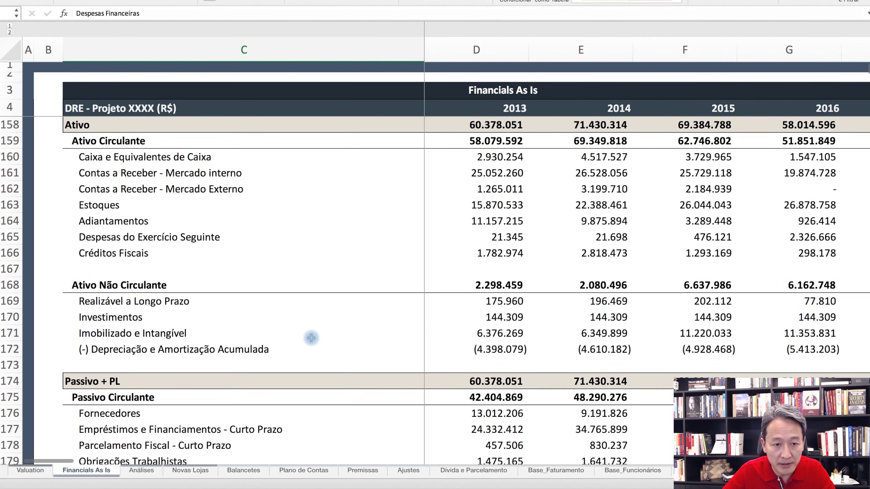
scroll(261, 273, "down", 4)
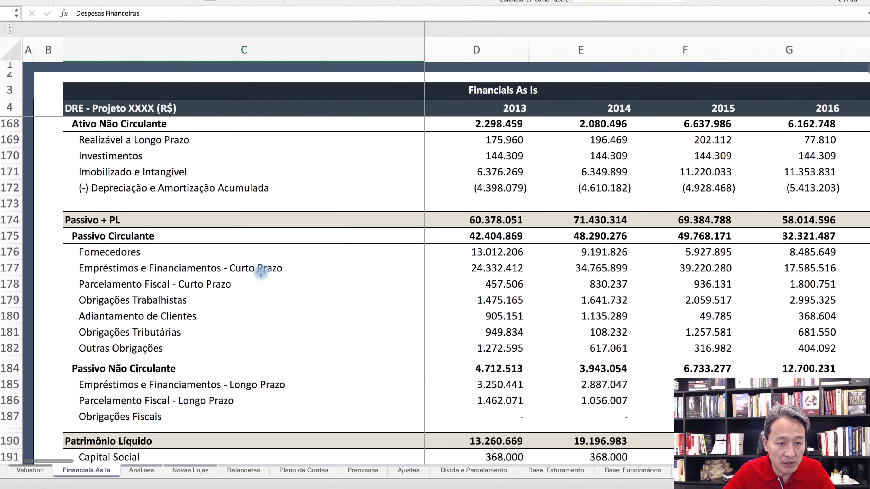
scroll(220, 250, "down", 3)
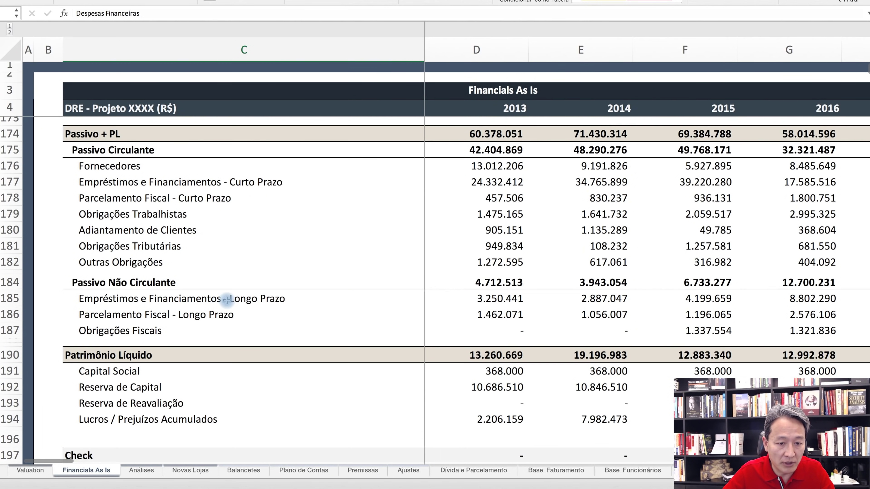
scroll(213, 292, "down", 3)
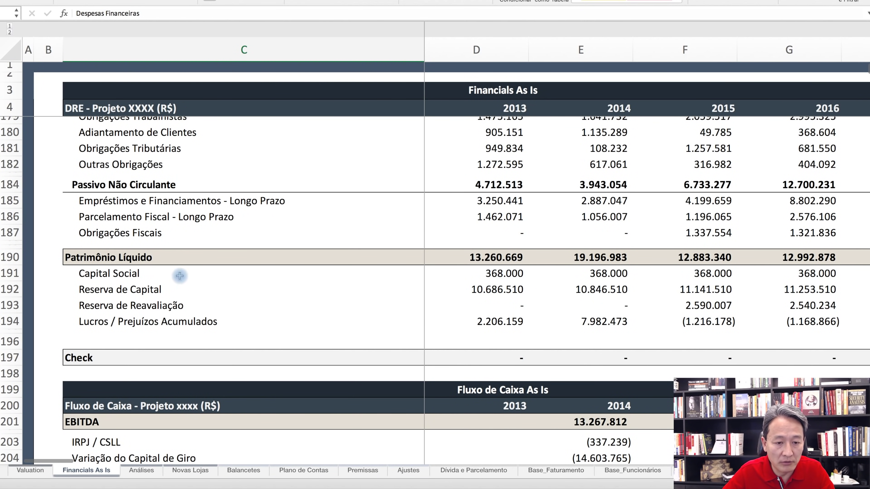
Step: Examine the Fluxo de Caixa As Is block from EBITDA through Variação do Capital de Giro to Fluxo de Caixa Operacional (FCO)
scroll(351, 293, "down", 3)
scroll(351, 293, "down", 5)
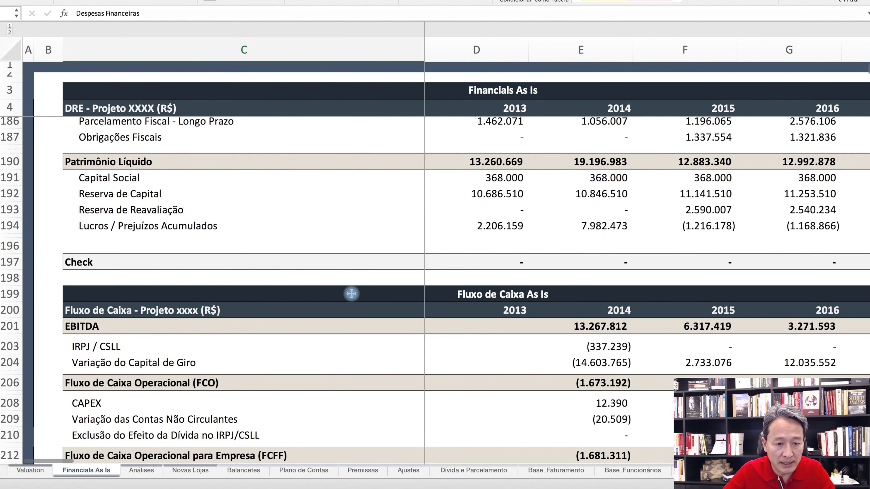
scroll(303, 302, "down", 3)
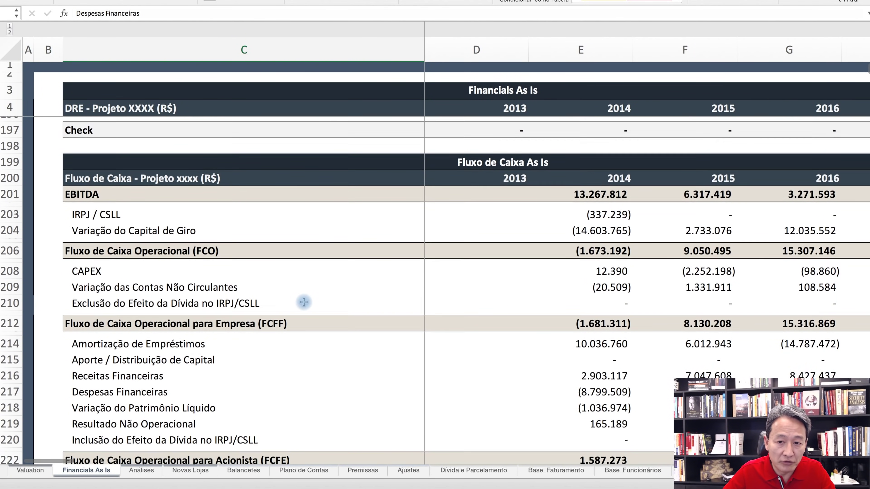
left_click(96, 182)
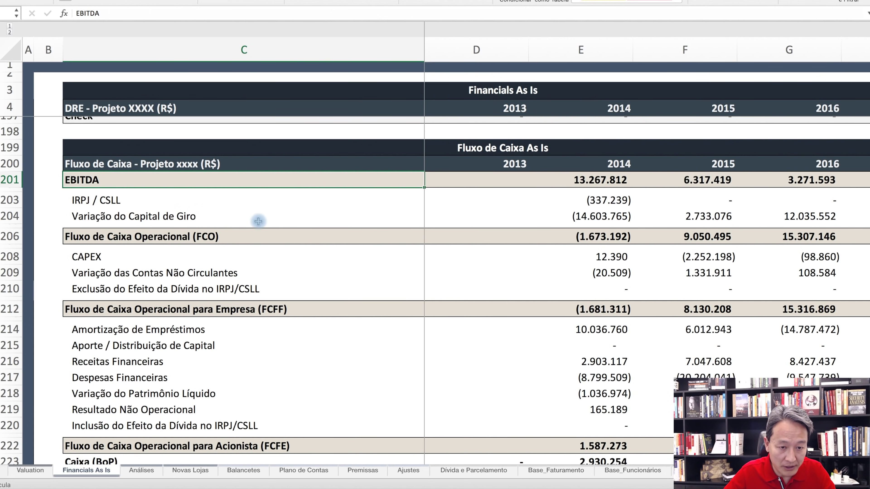
left_click(174, 218)
scroll(169, 205, "down", 3)
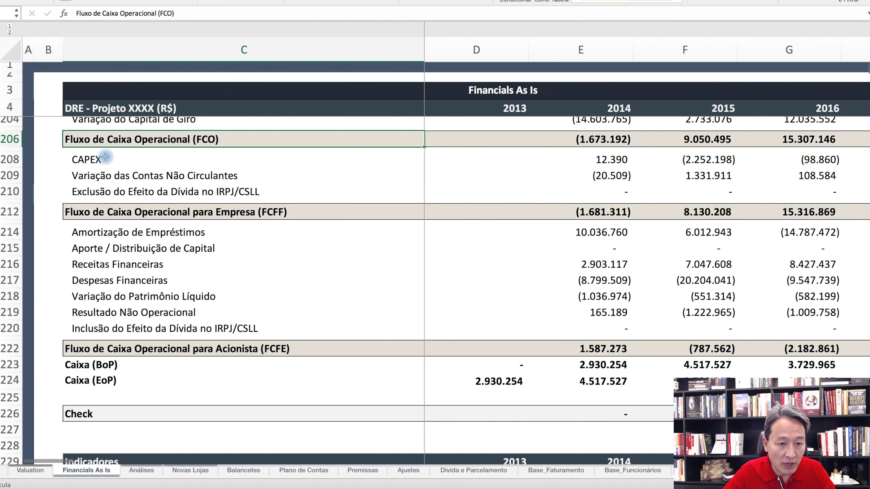
Step: Examine the cash flow lines from CAPEX to Fluxo de Caixa Operacional para Empresa (FCFF), and inspect the formula behind the 2014 FCFF
left_click(106, 158)
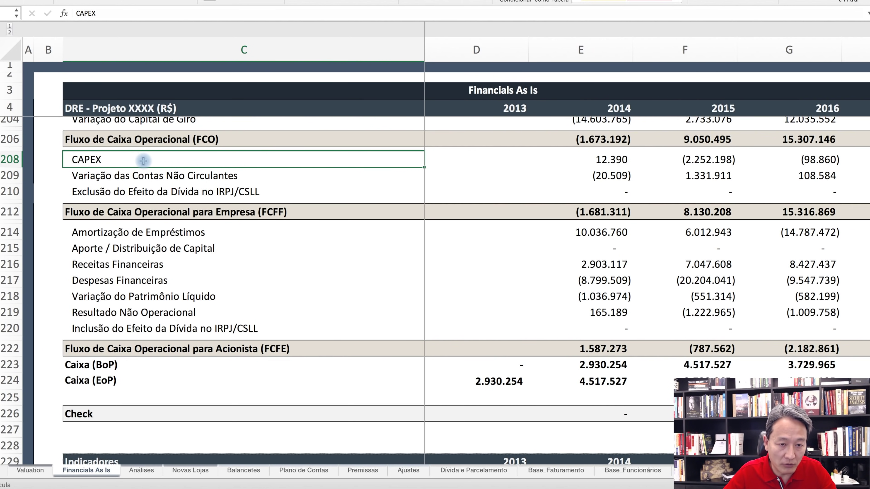
scroll(142, 140, "down", 1)
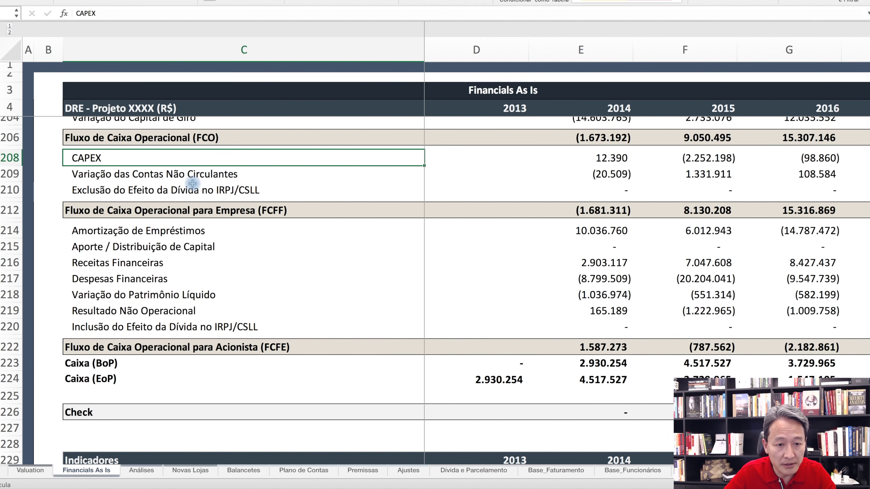
scroll(185, 178, "down", 3)
left_click(175, 156)
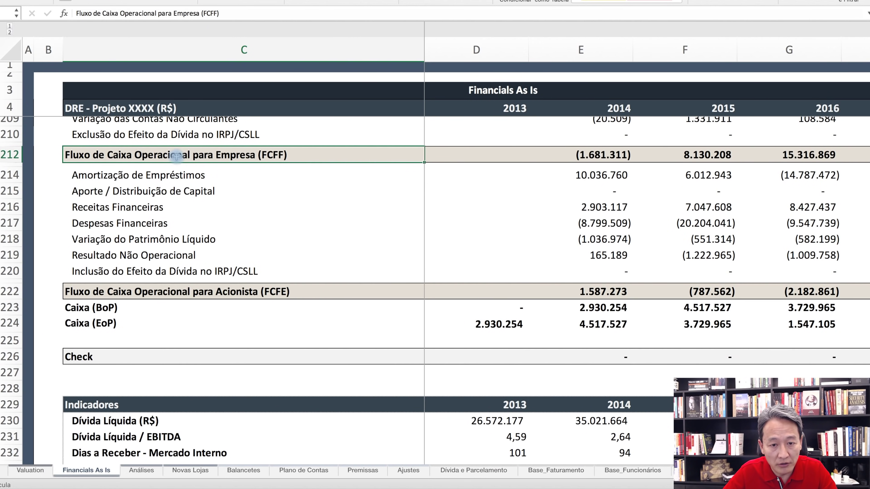
scroll(274, 184, "up", 3)
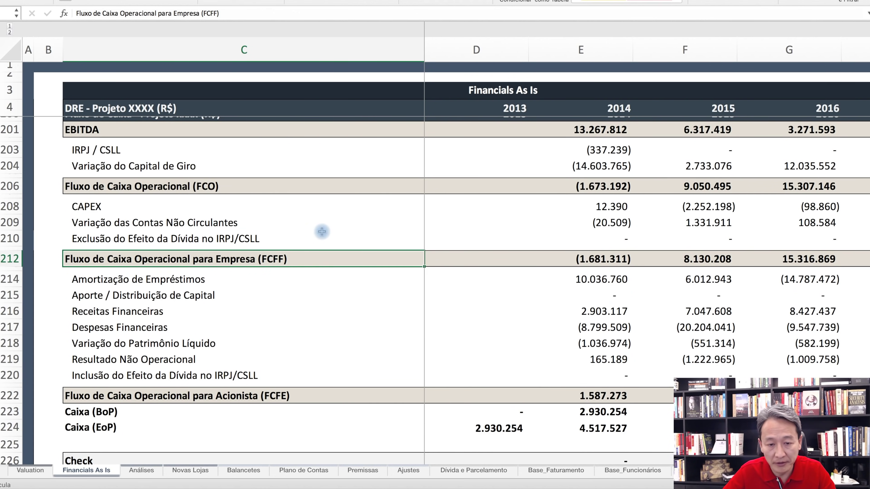
scroll(263, 278, "down", 3)
scroll(263, 278, "down", 1)
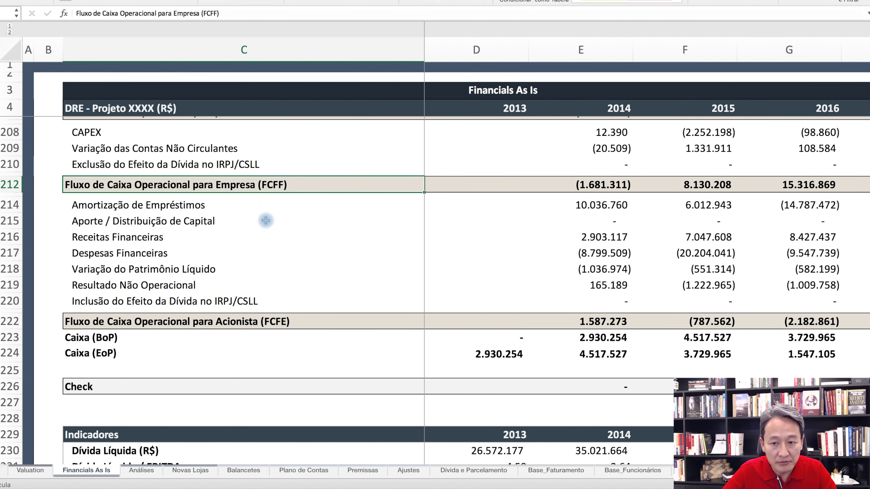
left_click(613, 185)
Step: Go through the lines between FCFF and FCFE, from Aporte / Distribuição de Capital to Inclusão do Efeito da Dívida no IRPJ/CSLL
scroll(127, 169, "down", 3)
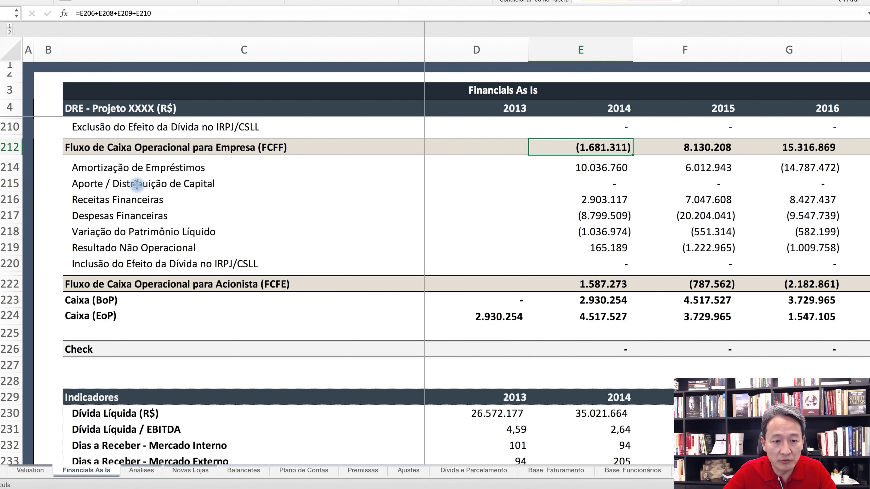
left_click(128, 184)
left_click(130, 202)
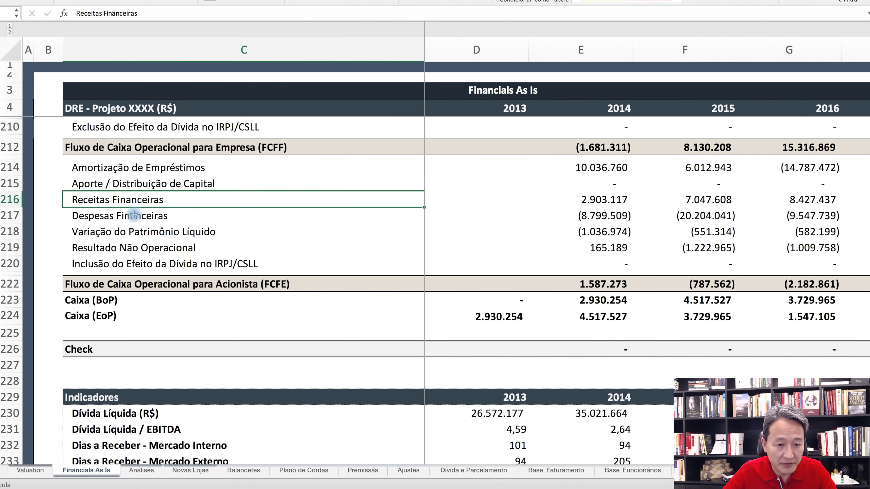
left_click(134, 215)
left_click(139, 231)
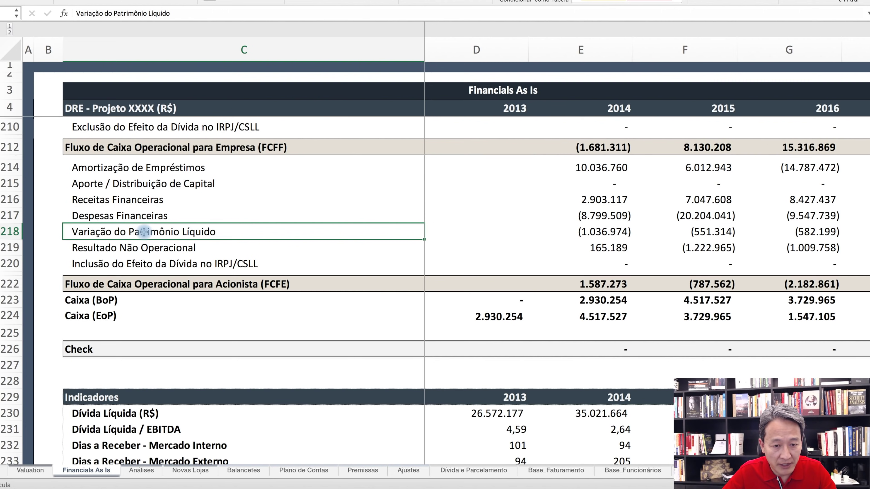
left_click(159, 248)
left_click(185, 264)
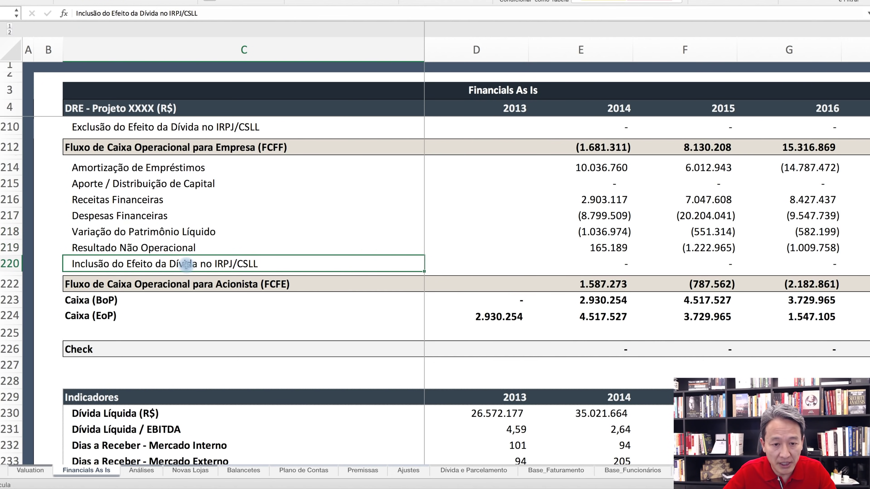
Step: Review Fluxo de Caixa Operacional para Acionista (FCFE), the Caixa BoP and EoP lines, and the Indicadores table
scroll(178, 247, "down", 3)
left_click(166, 221)
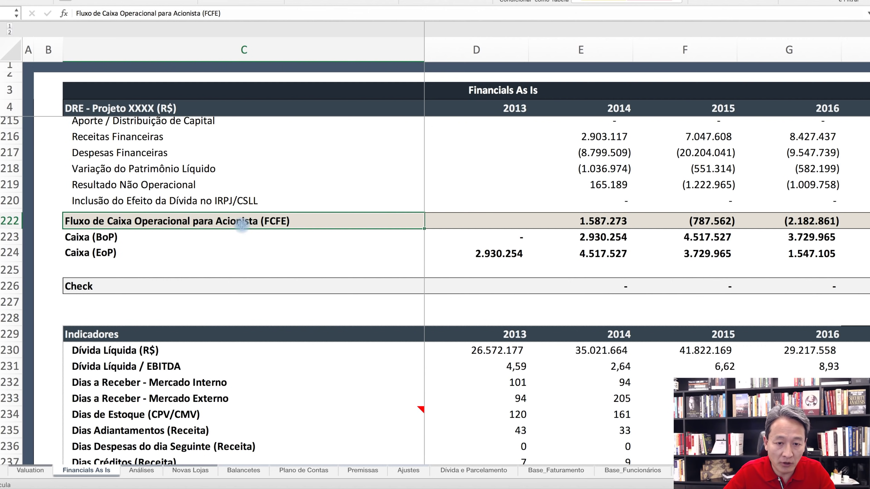
scroll(248, 228, "down", 1)
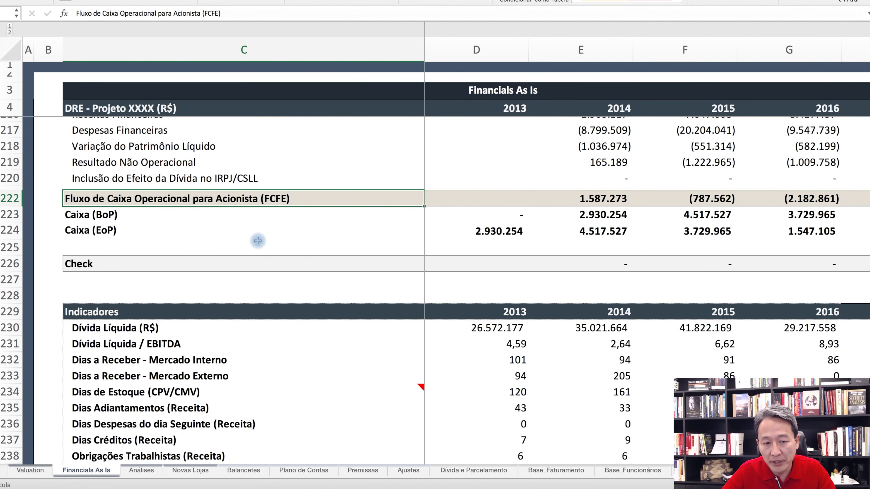
scroll(218, 227, "down", 5)
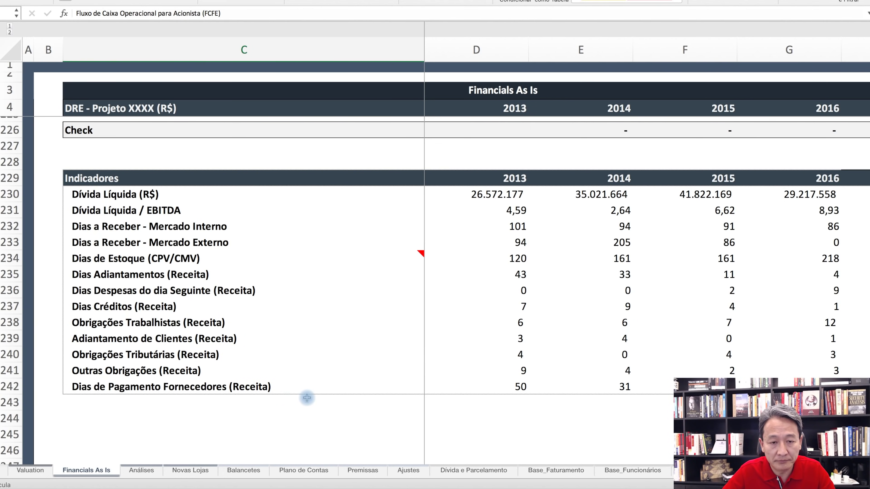
Step: Return to Receita Bruta in the DRE and view the Financials Ajustado columns beside the Financials As Is ones
scroll(307, 397, "up", 15)
scroll(307, 398, "up", 20)
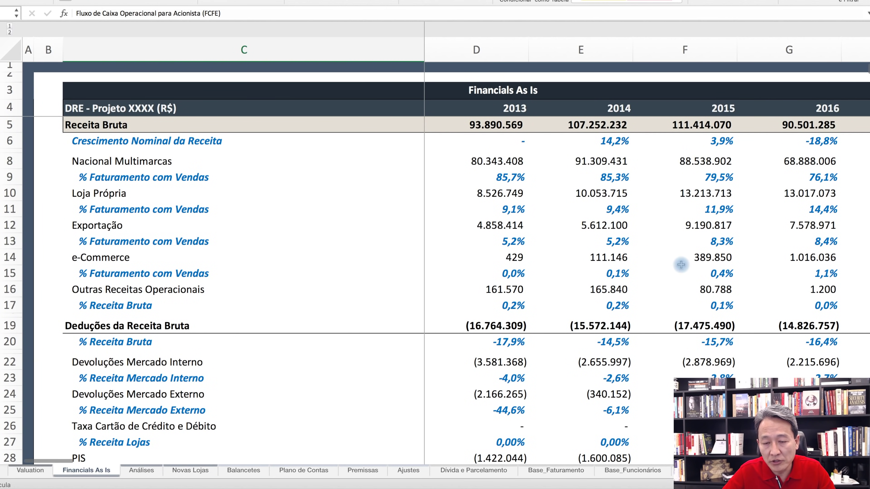
left_click(512, 92)
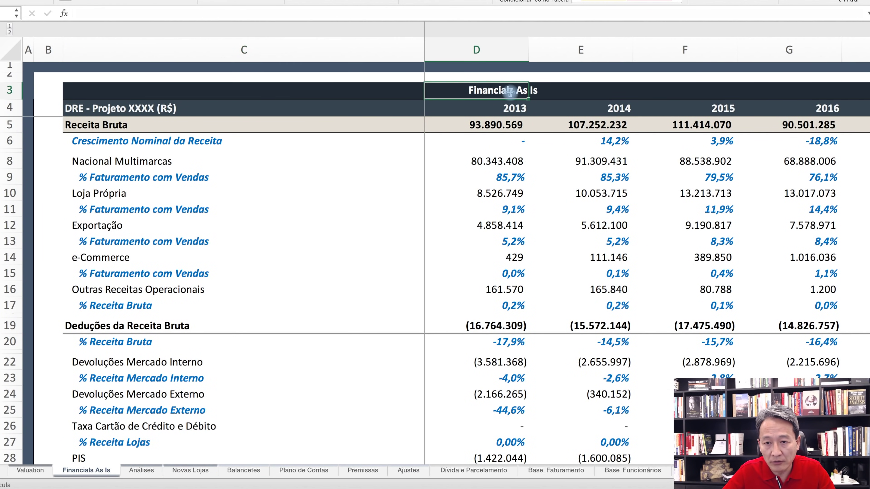
left_click(537, 91)
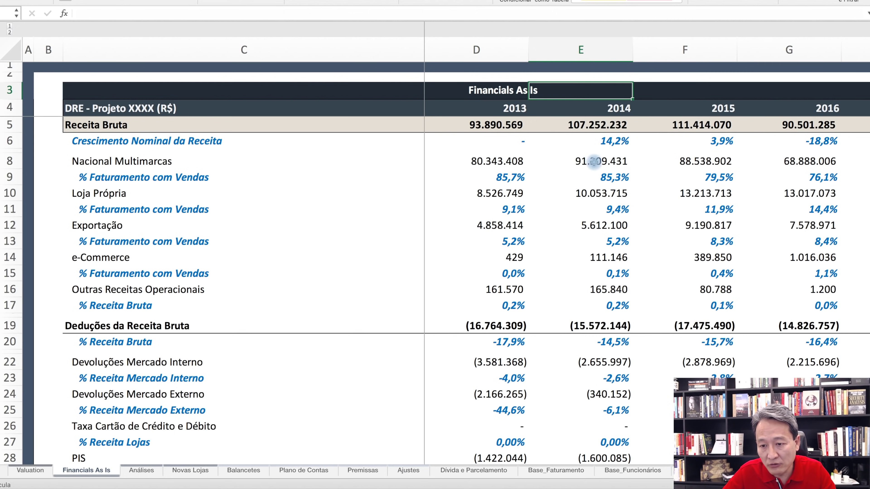
scroll(603, 179, "right", 1)
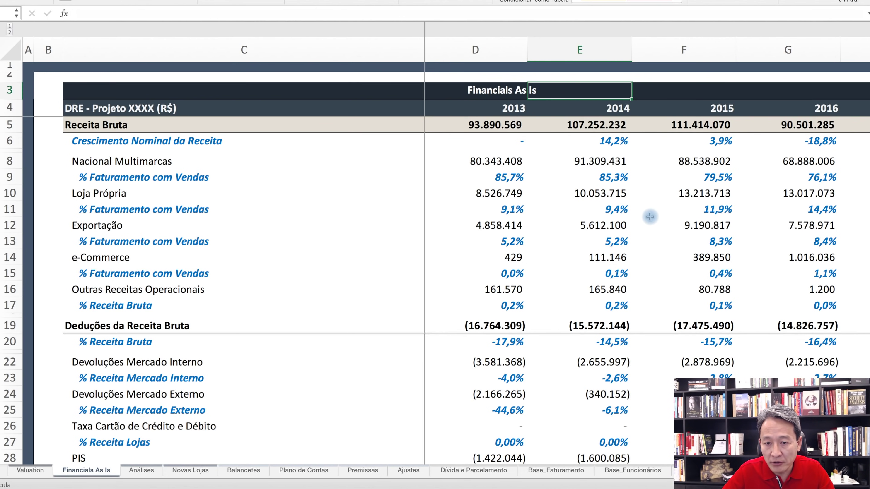
scroll(650, 217, "right", 6)
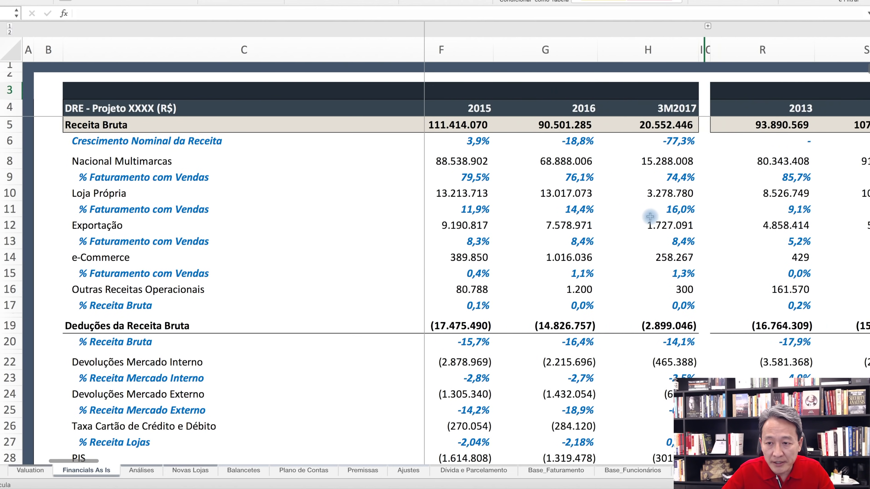
scroll(650, 216, "right", 5)
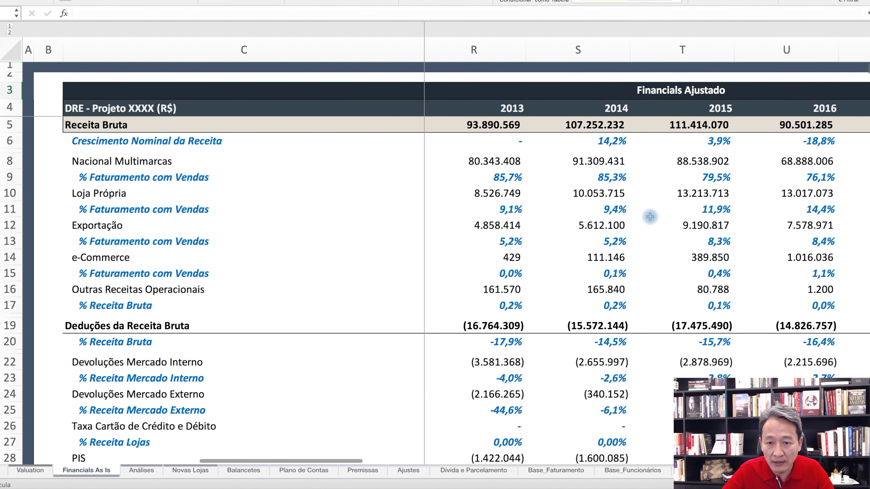
scroll(606, 222, "left", 4)
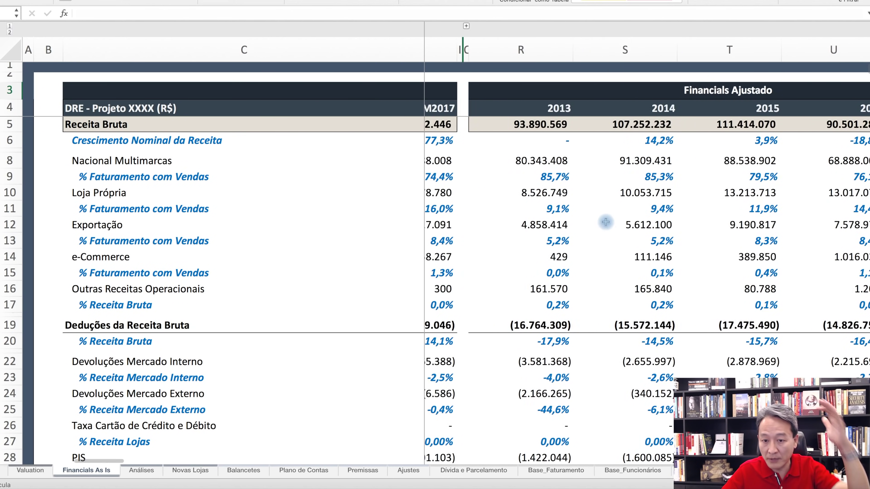
Step: Compare the last Financials As Is columns with the Financials Ajustado columns in the DRE, and select the Financials Ajustado header
scroll(606, 223, "left", 1)
scroll(606, 222, "right", 3)
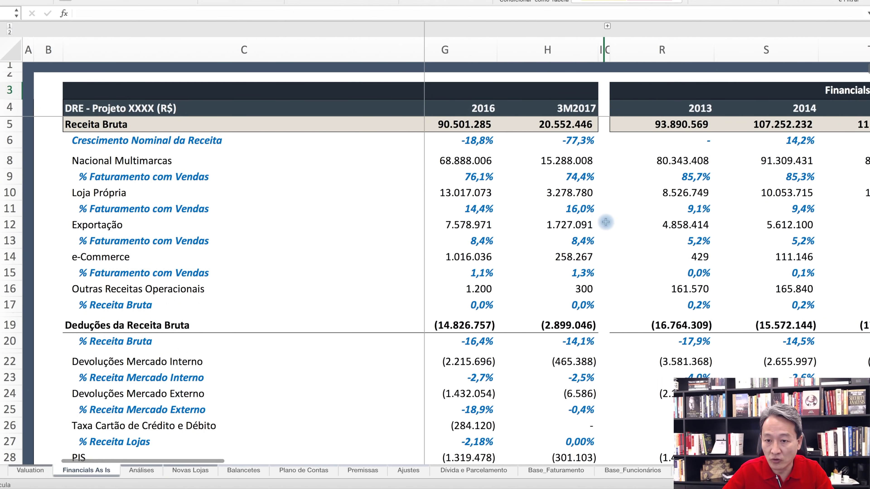
scroll(606, 223, "right", 3)
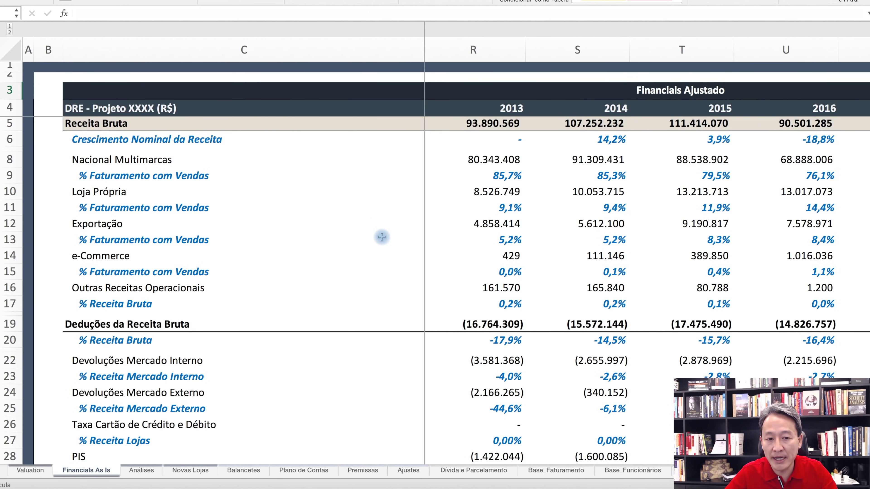
left_click(704, 92)
Step: Move on from the Financials Ajustado block to the Financials Projetado block and view its revenue and deduction rows from 2017E to 2022E
scroll(718, 201, "right", 4)
scroll(718, 201, "right", 2)
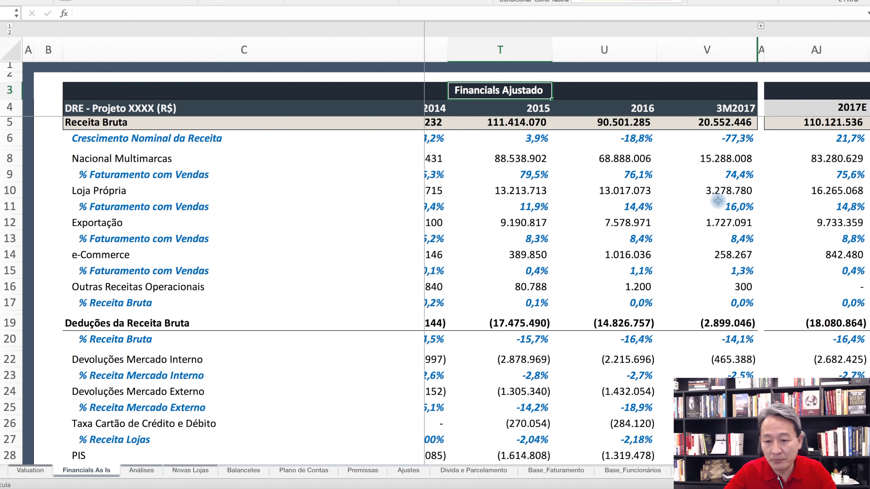
scroll(719, 201, "right", 2)
scroll(718, 201, "right", 4)
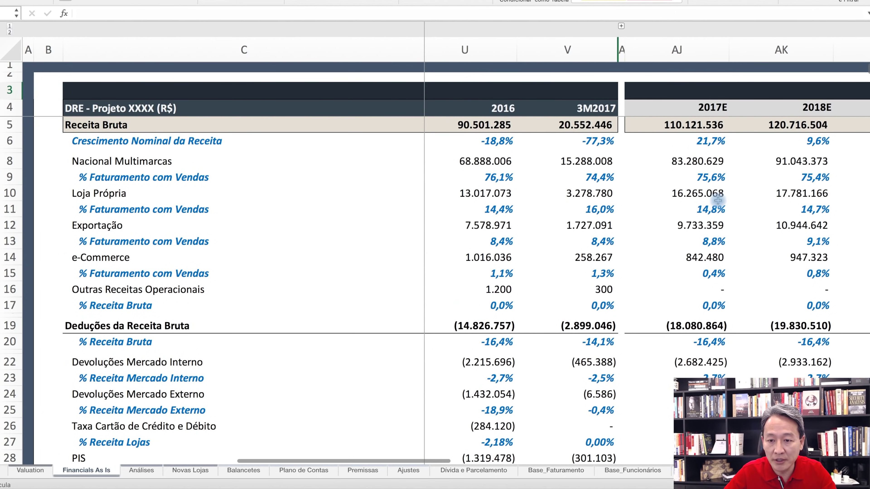
scroll(719, 201, "right", 3)
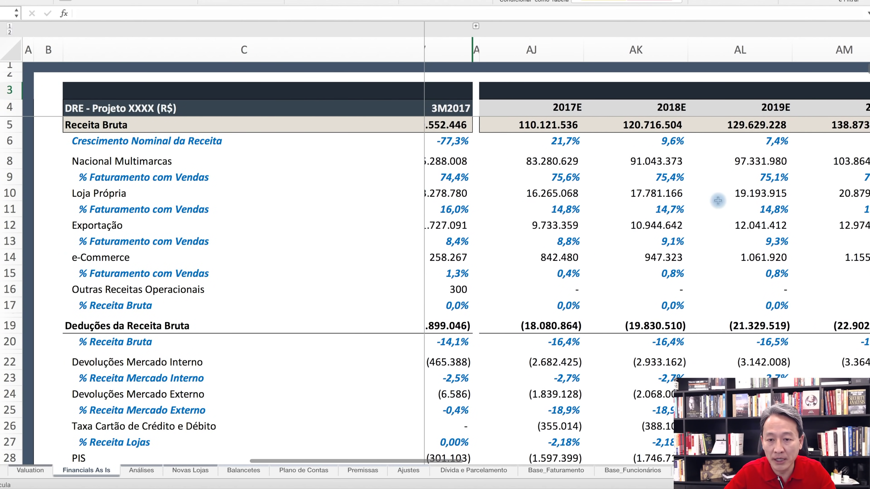
scroll(718, 201, "right", 1)
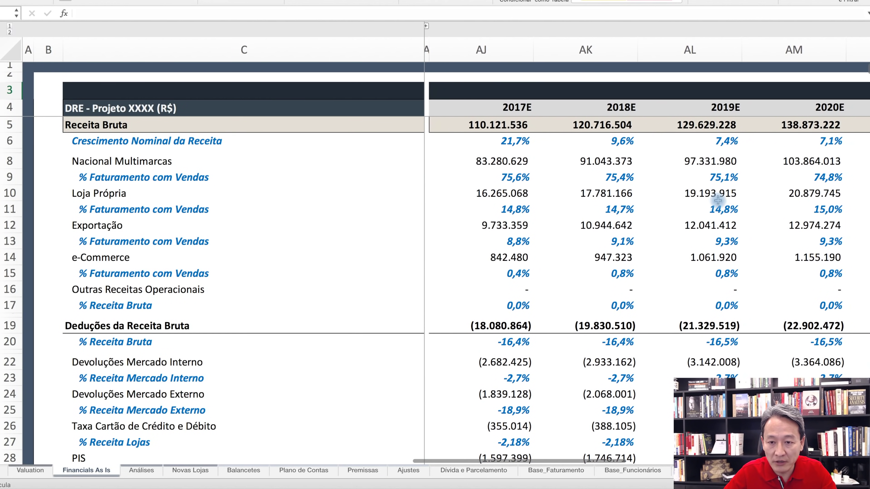
scroll(718, 200, "left", 2)
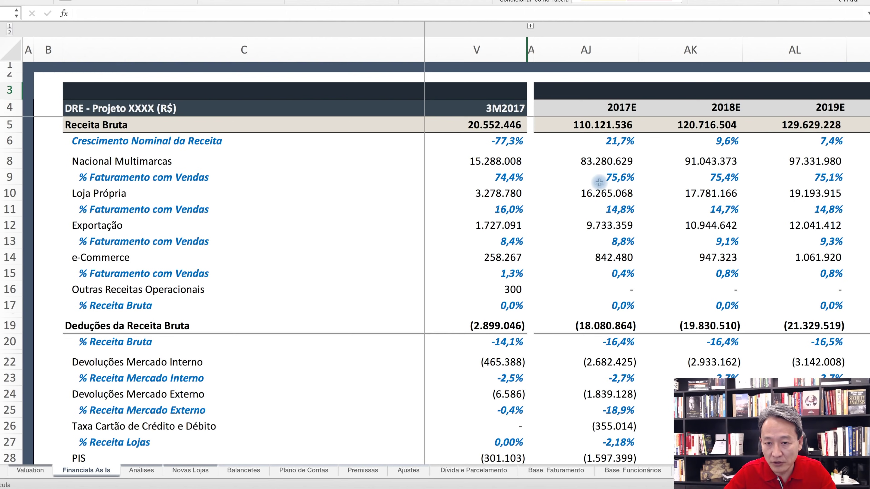
scroll(685, 195, "right", 6)
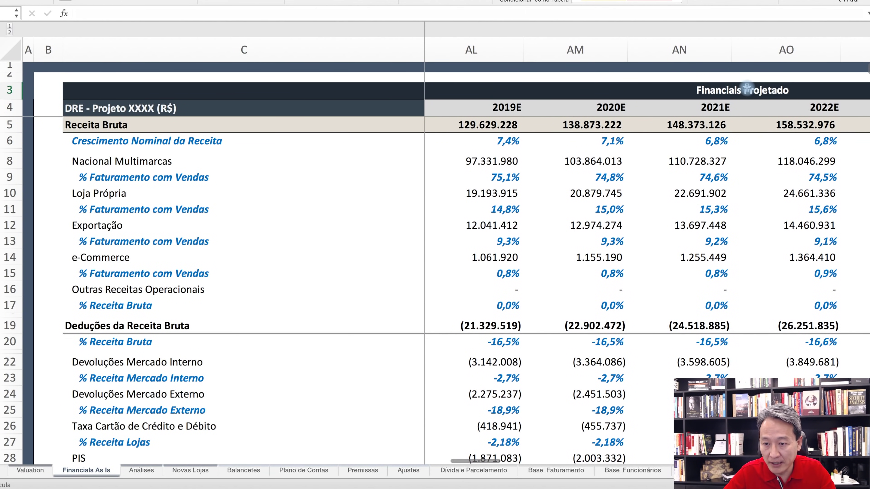
Step: Go back to the Financials As Is header and compare the As Is, Ajustado and Projetado blocks in sequence
scroll(519, 216, "left", 10)
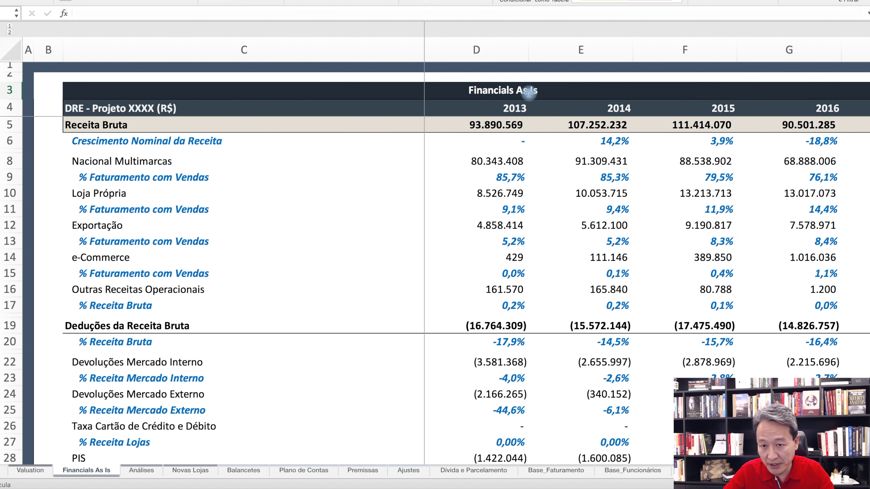
scroll(689, 199, "right", 8)
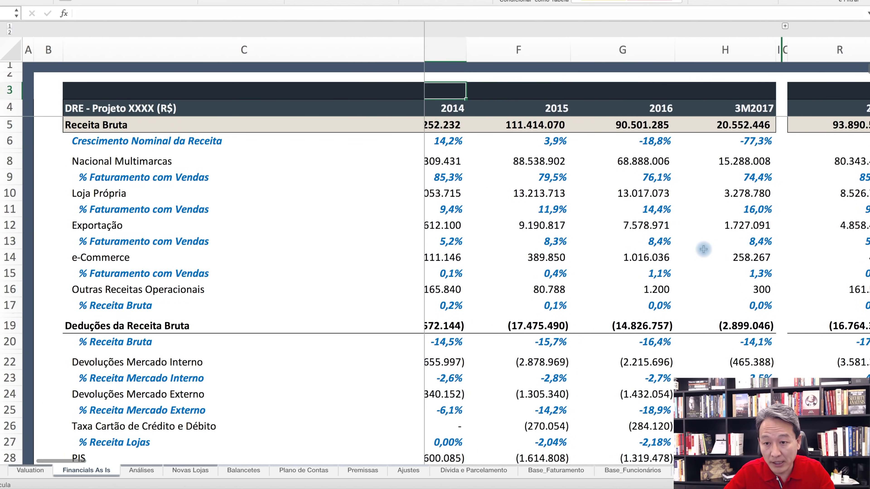
scroll(704, 249, "right", 1)
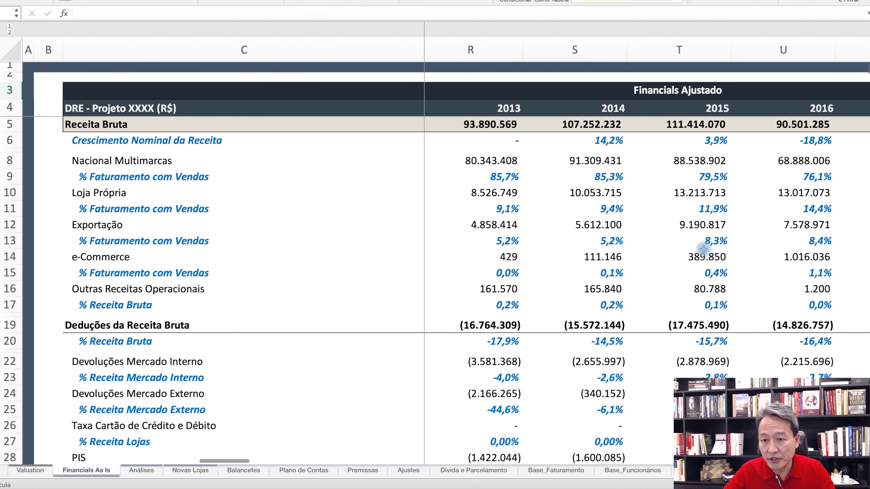
scroll(703, 250, "right", 1)
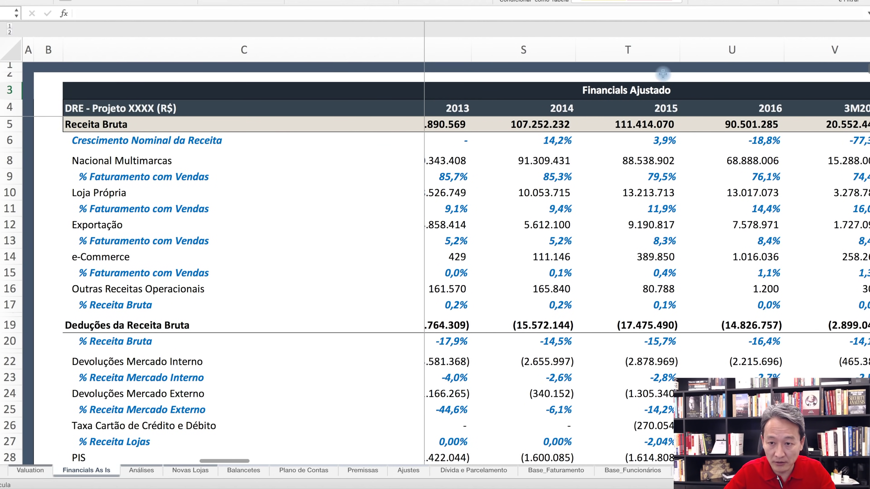
scroll(754, 199, "right", 10)
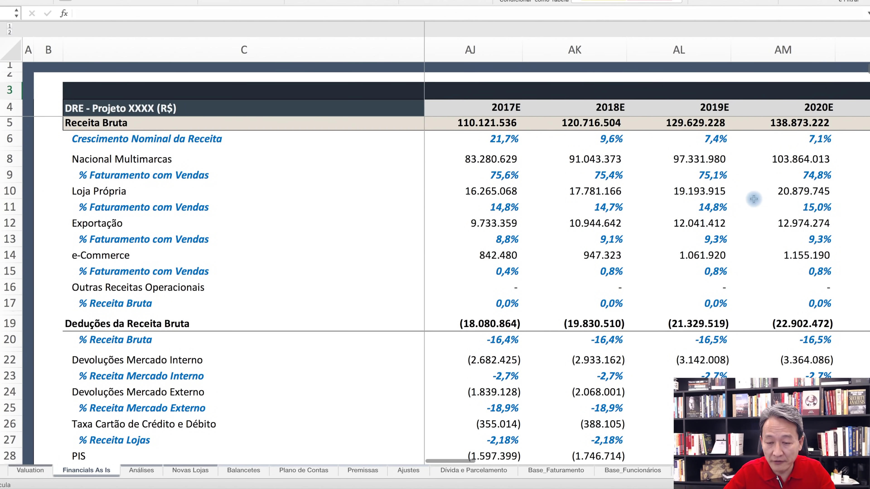
scroll(753, 199, "right", 3)
scroll(754, 199, "down", 1)
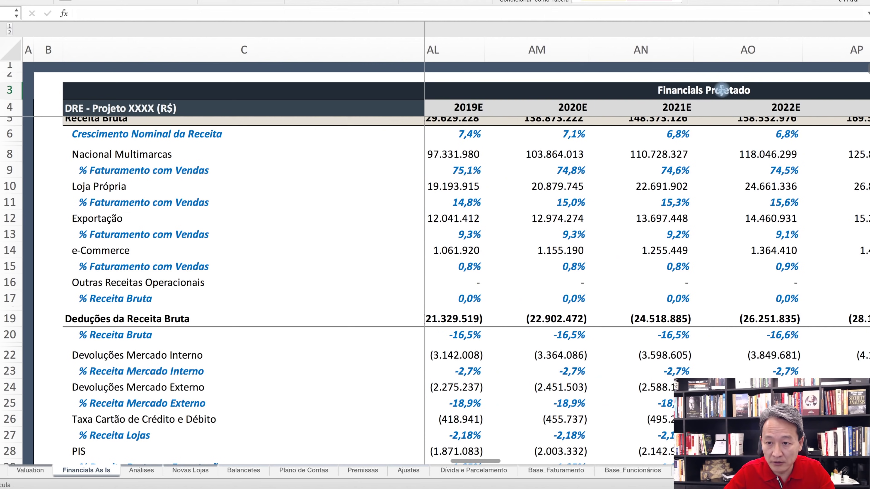
scroll(724, 191, "up", 1)
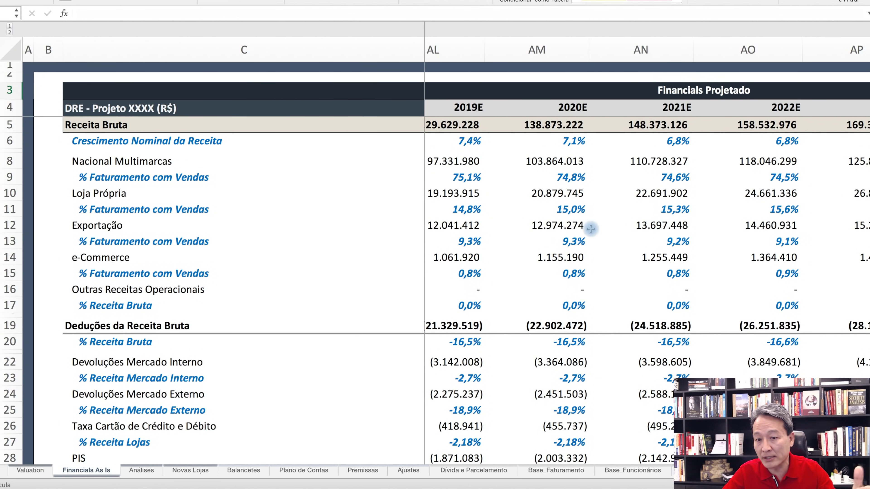
Step: Examine the projected revenue and deduction rows of the DRE year by year from 2017E to 2026E
scroll(591, 229, "left", 2)
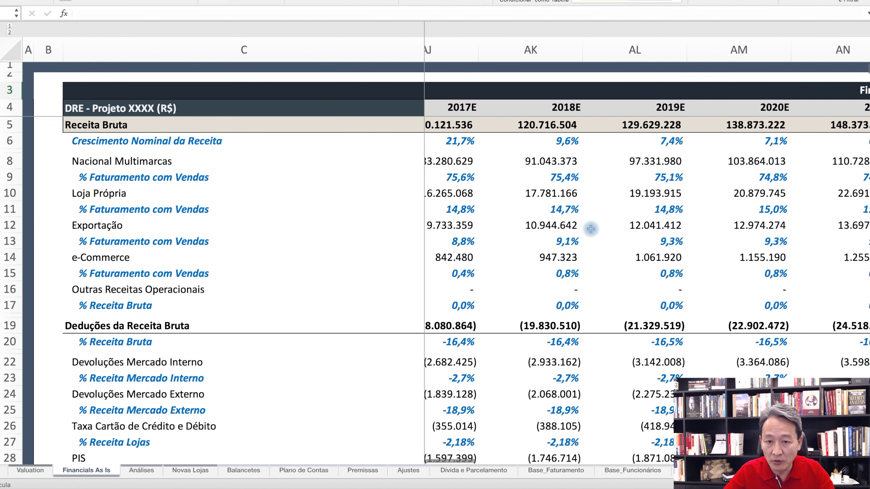
scroll(591, 229, "left", 1)
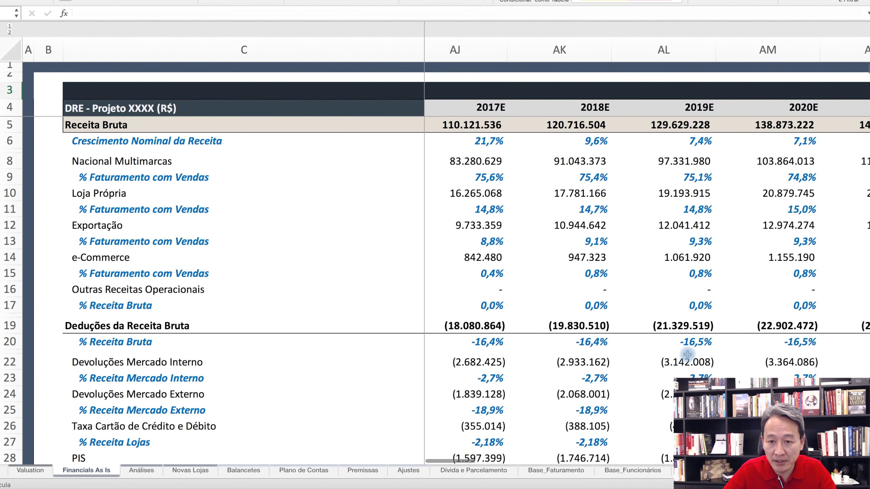
scroll(687, 355, "right", 3)
scroll(688, 355, "right", 10)
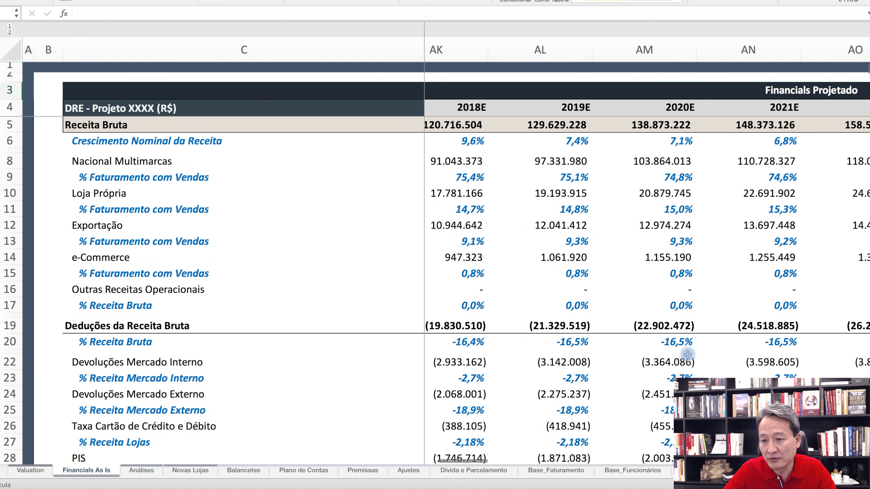
scroll(688, 354, "right", 2)
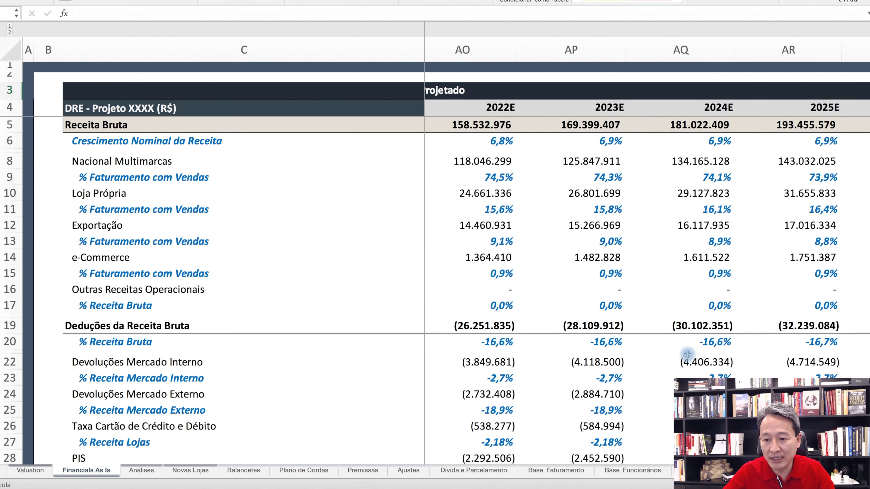
scroll(688, 354, "right", 2)
scroll(688, 354, "left", 12)
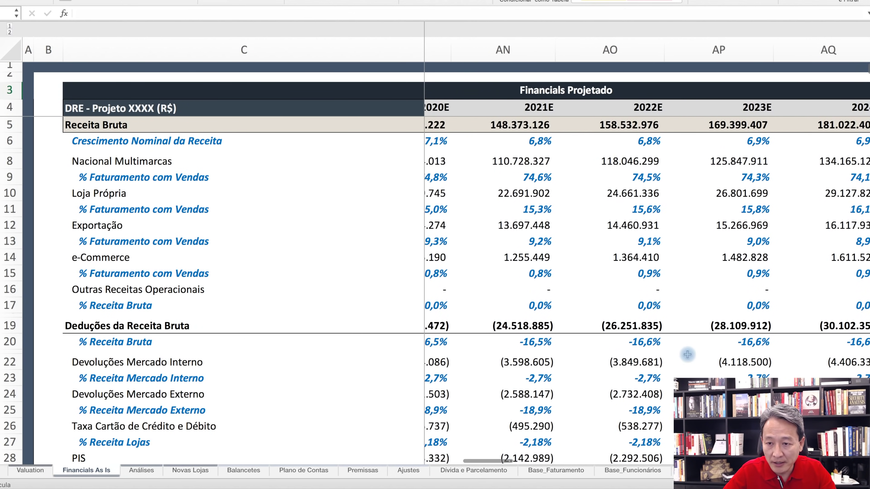
scroll(688, 355, "right", 6)
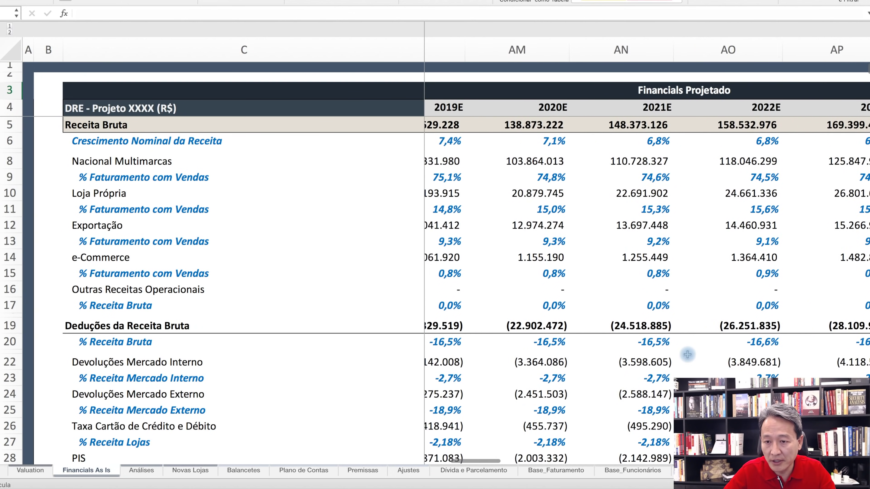
scroll(688, 354, "right", 1)
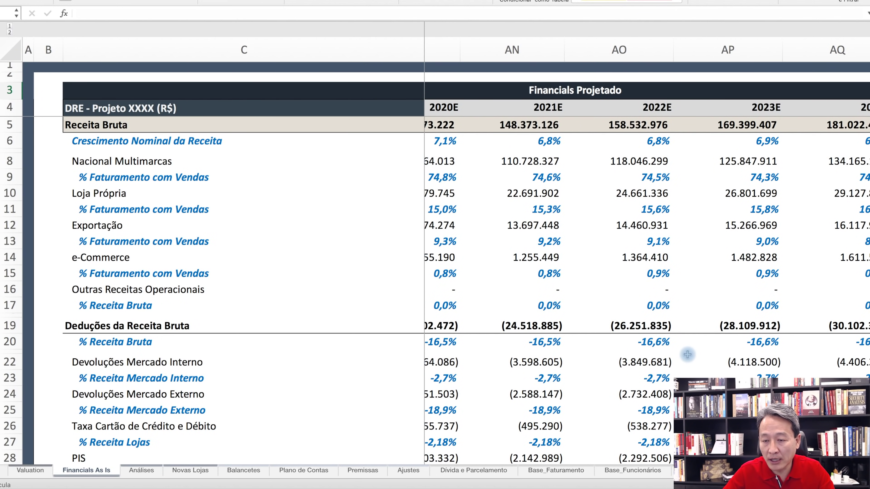
scroll(688, 354, "right", 3)
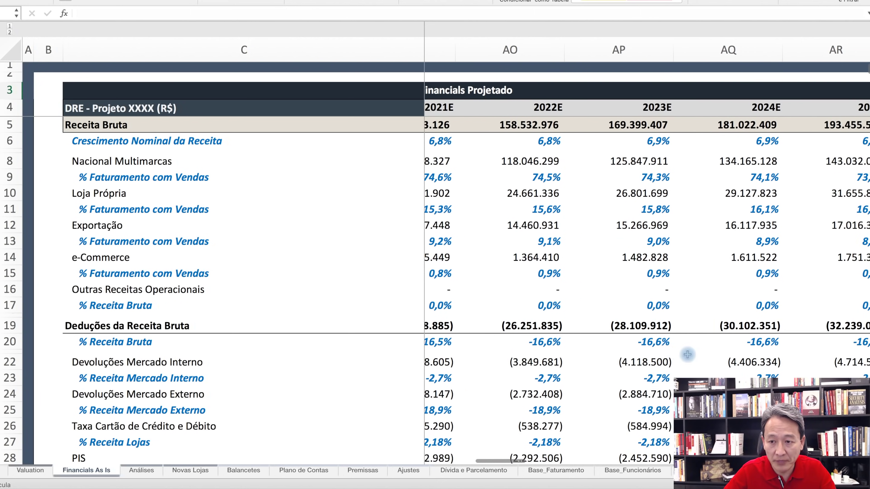
scroll(688, 355, "right", 3)
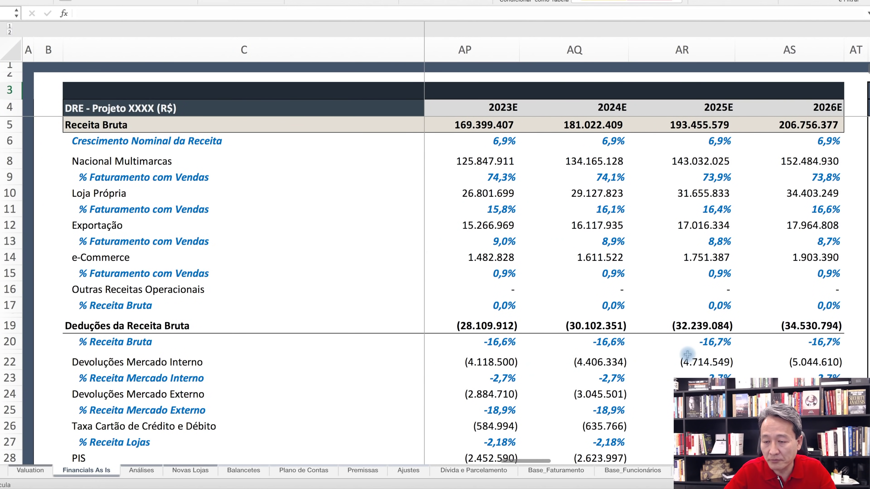
Step: Return to the 2017E column and go through the projected years again up to 2025E
scroll(688, 355, "left", 15)
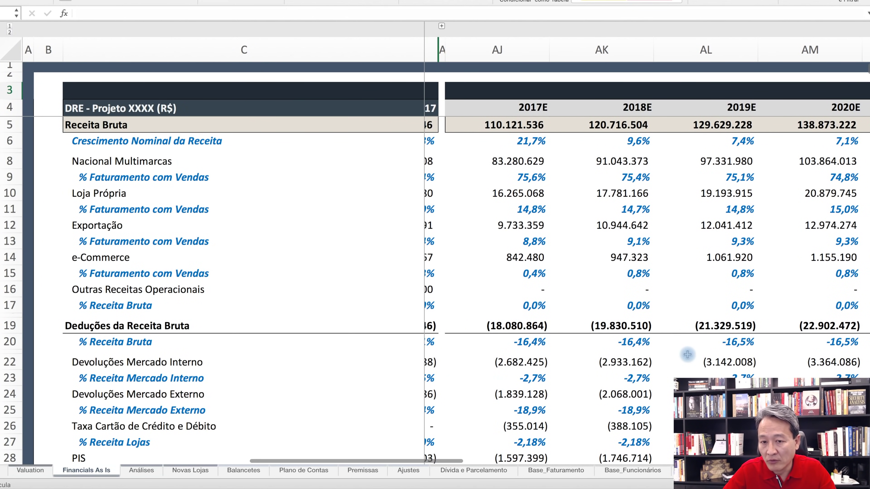
scroll(688, 354, "right", 1)
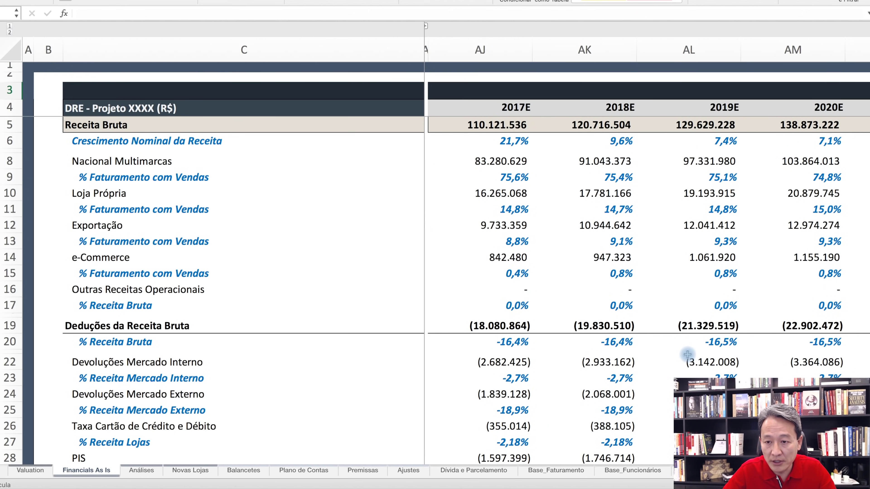
scroll(688, 354, "right", 5)
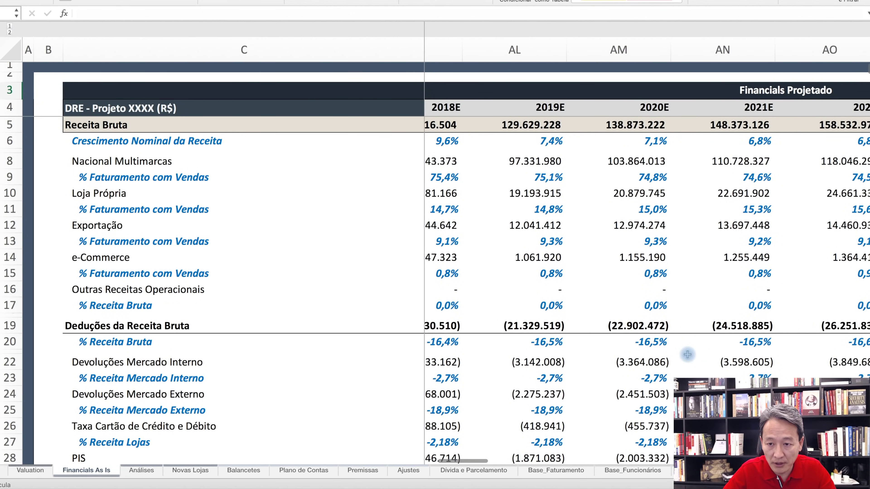
scroll(688, 354, "right", 9)
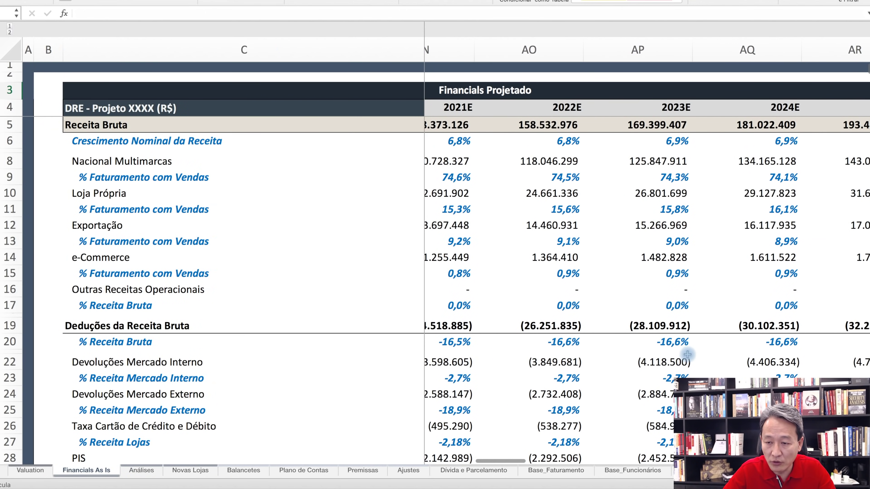
scroll(687, 354, "right", 4)
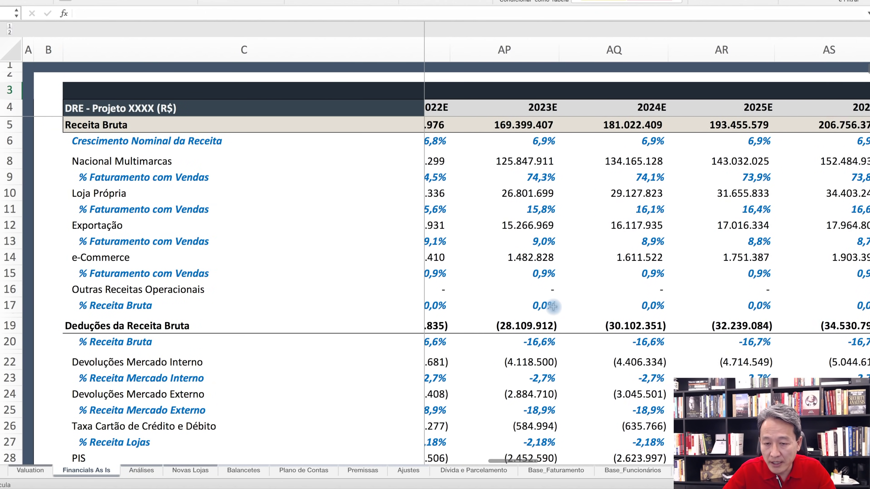
Step: Look through the Financials Projetado rows from the DRE down to the Balanço Patrimonial, and return to Receita Bruta
scroll(553, 306, "left", 3)
scroll(553, 306, "down", 5)
scroll(553, 306, "up", 2)
scroll(553, 306, "left", 3)
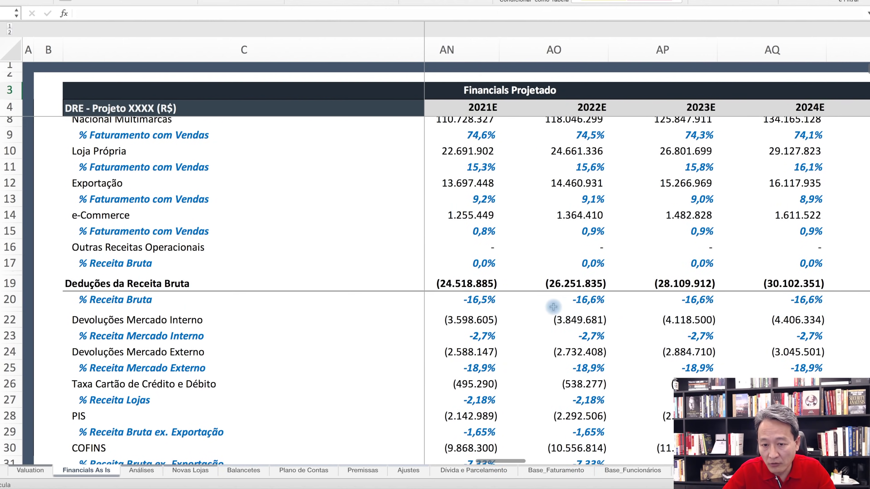
scroll(553, 306, "left", 1)
scroll(552, 306, "down", 10)
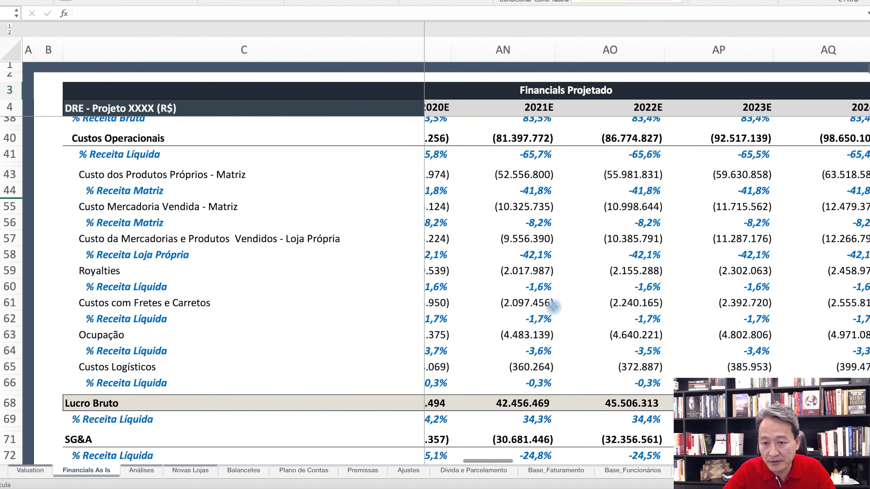
scroll(553, 306, "down", 20)
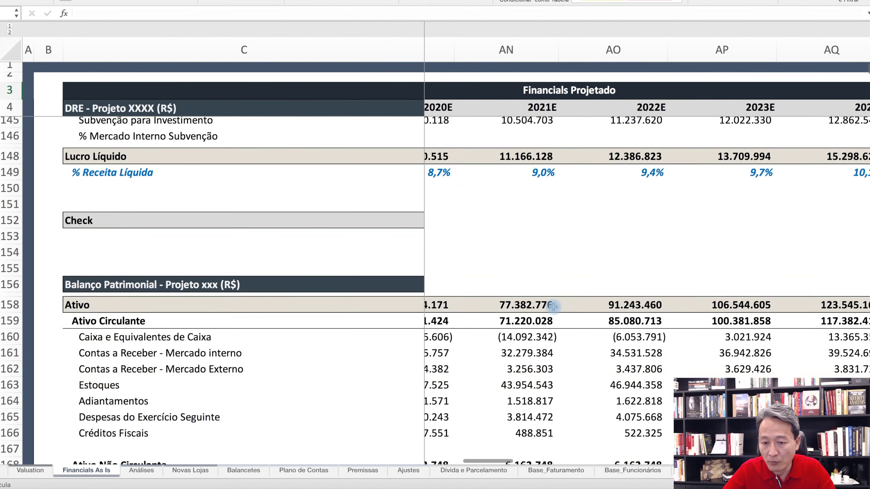
scroll(553, 306, "down", 8)
scroll(553, 306, "left", 1)
scroll(553, 306, "up", 8)
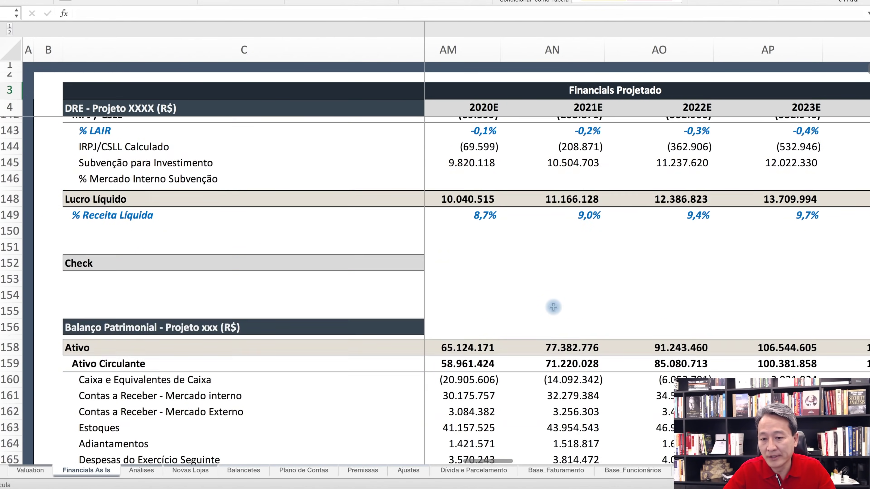
scroll(552, 306, "up", 20)
scroll(553, 307, "right", 2)
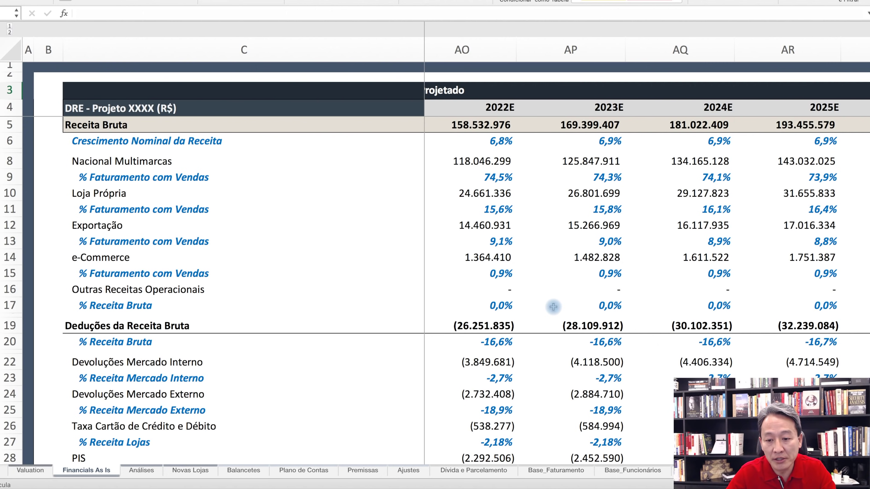
Step: Review the projected Deduções da Receita Bruta, Receita Líquida and Custos Operacionais rows around 2022E to 2024E
scroll(549, 346, "down", 4)
scroll(549, 348, "left", 1)
scroll(549, 348, "down", 15)
scroll(549, 348, "left", 1)
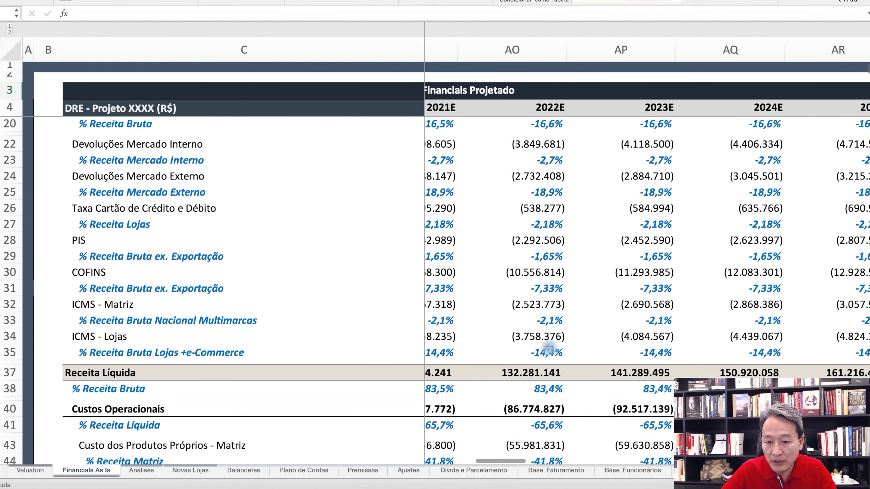